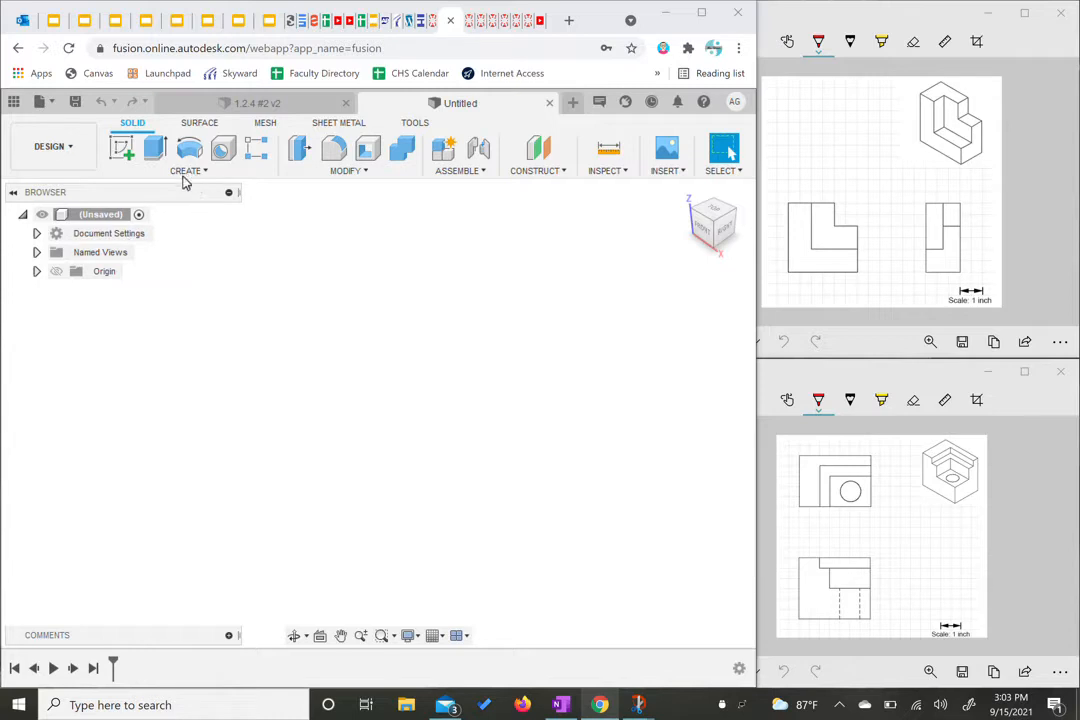
Save the untitled design as "1.2.4 Activity" in the Practice location.
click(75, 101)
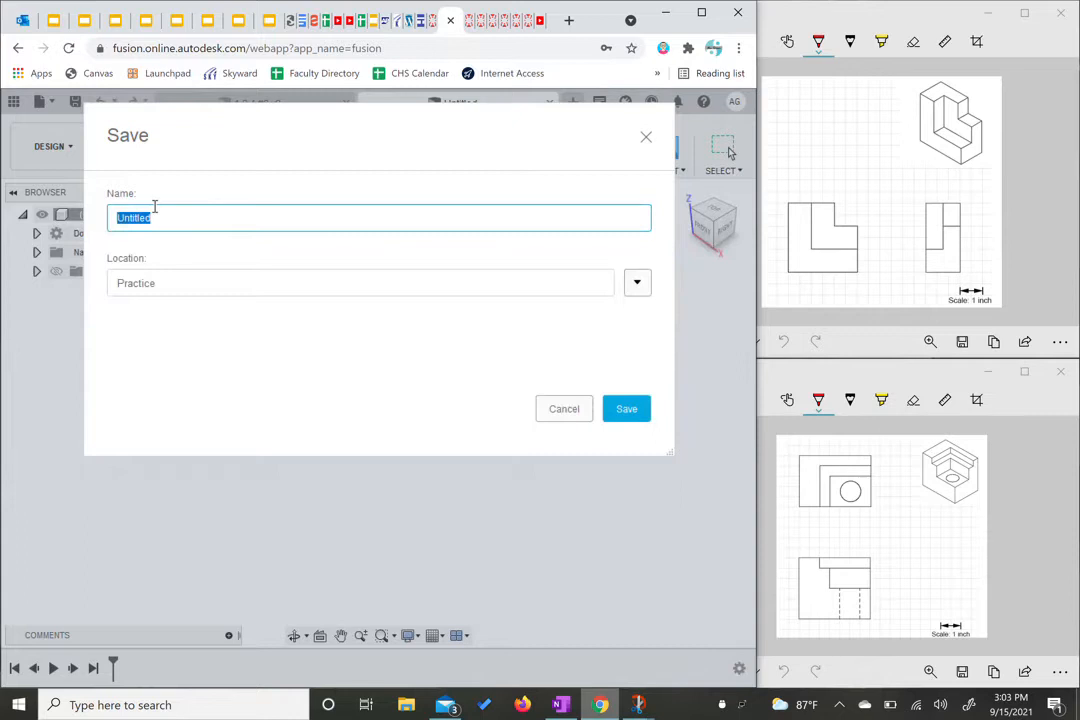
text(1.2.4 Activity)
click(639, 407)
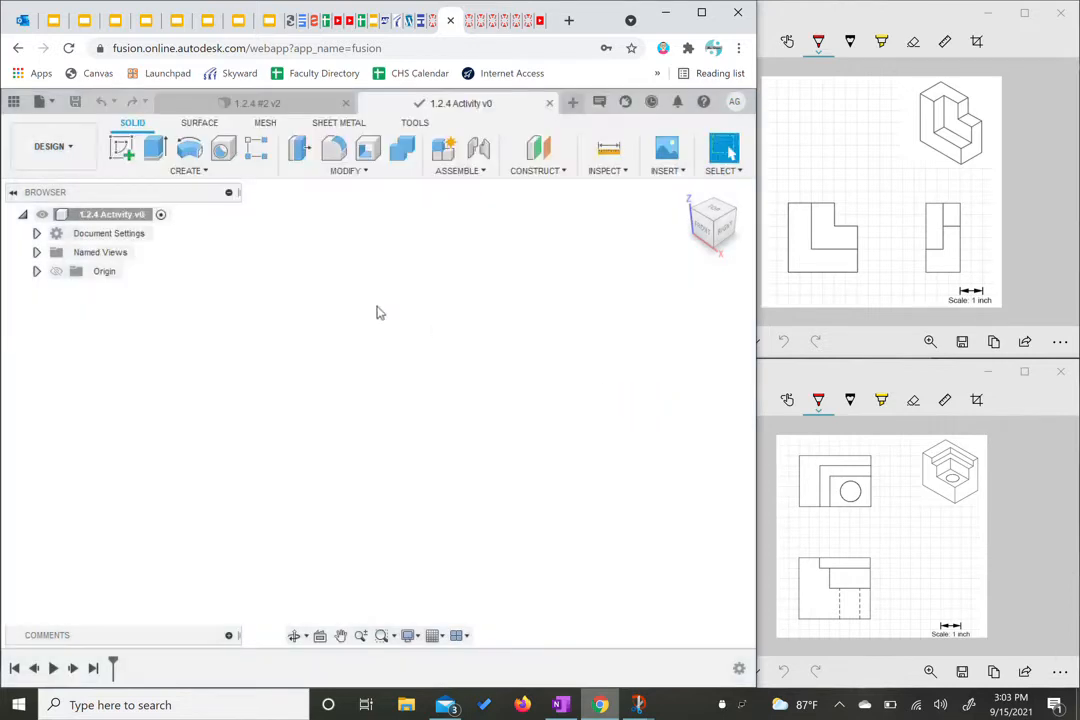
Create a new internal standard component named "#2" and keep it activated.
click(193, 174)
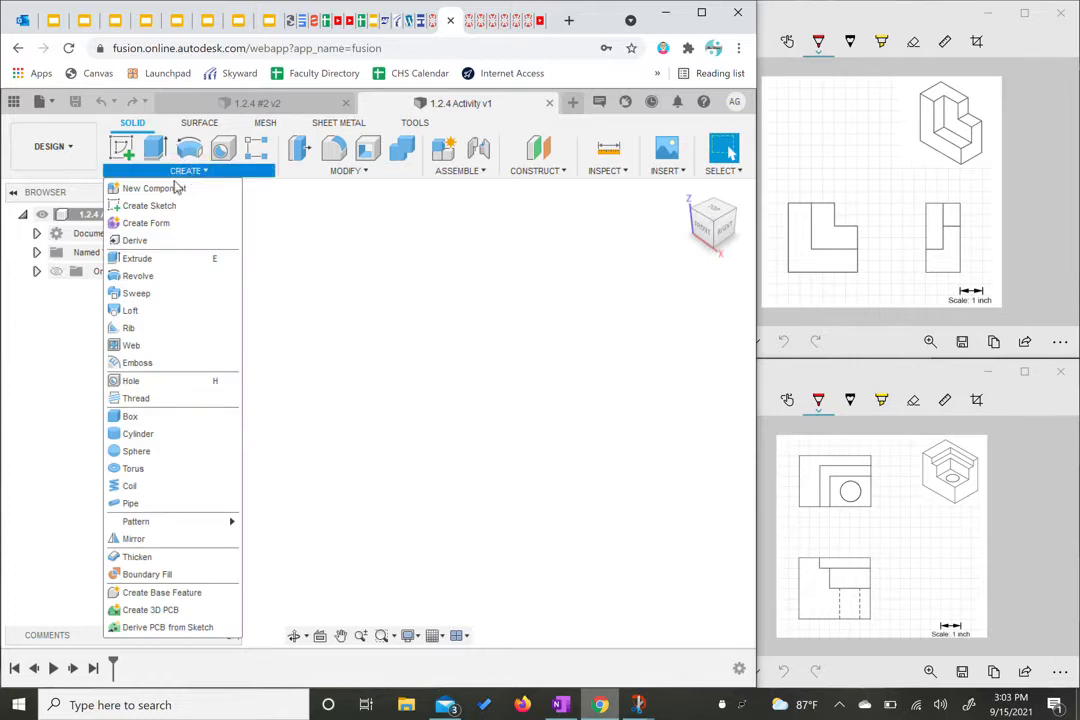
click(172, 188)
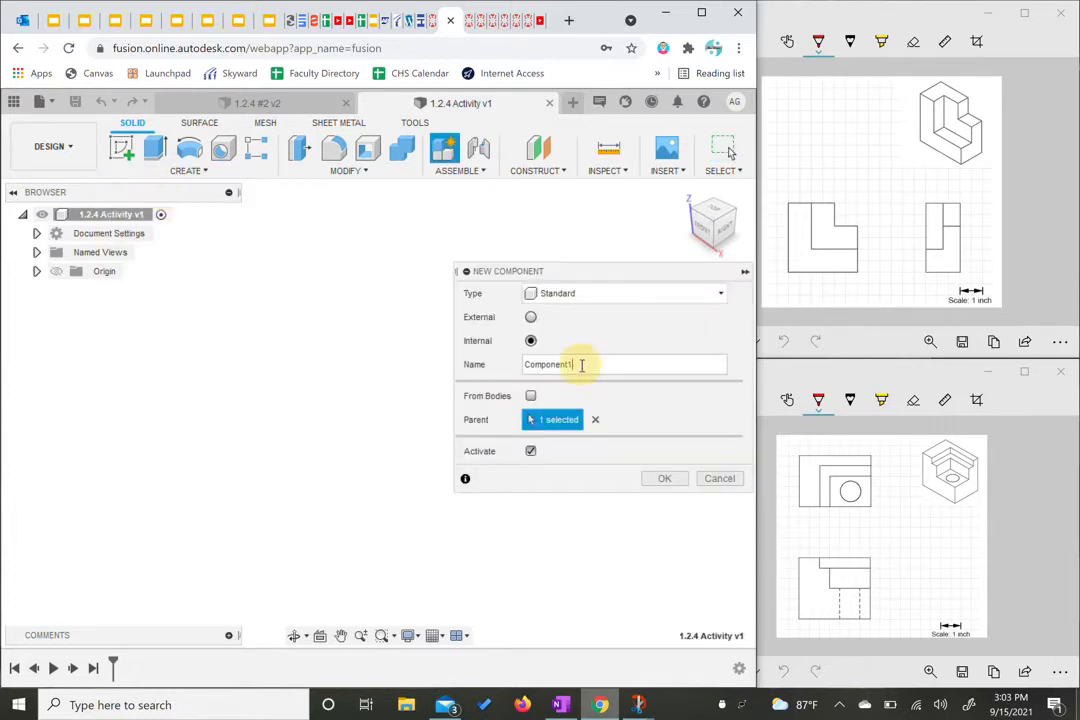
drag(584, 371, 473, 369)
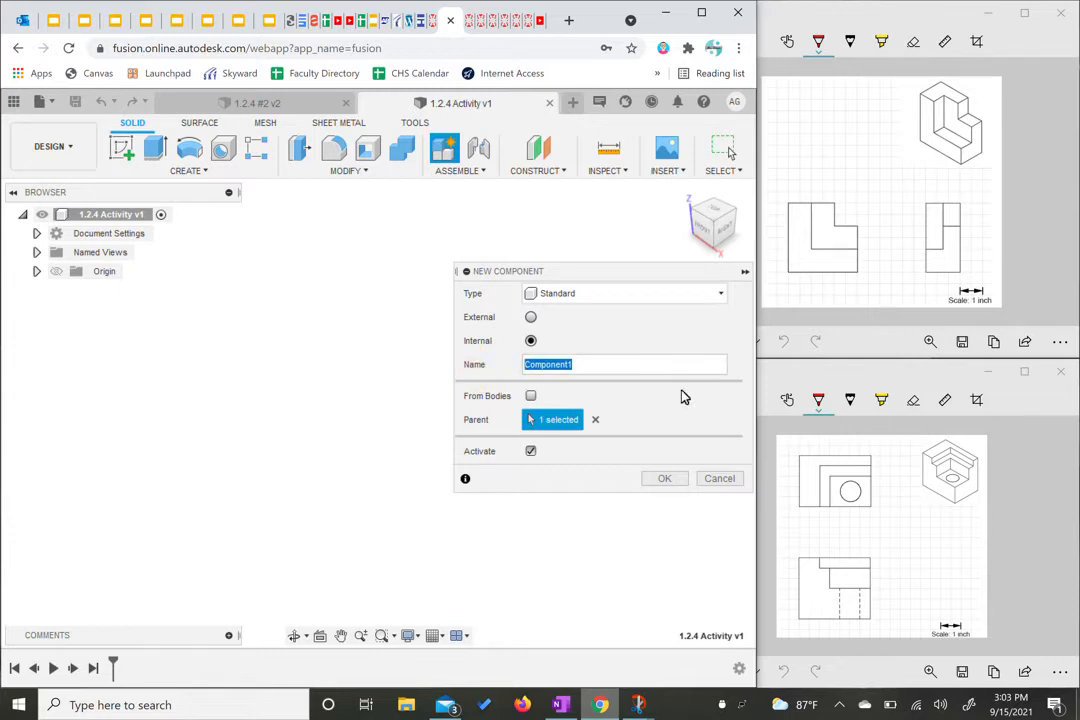
text(#2)
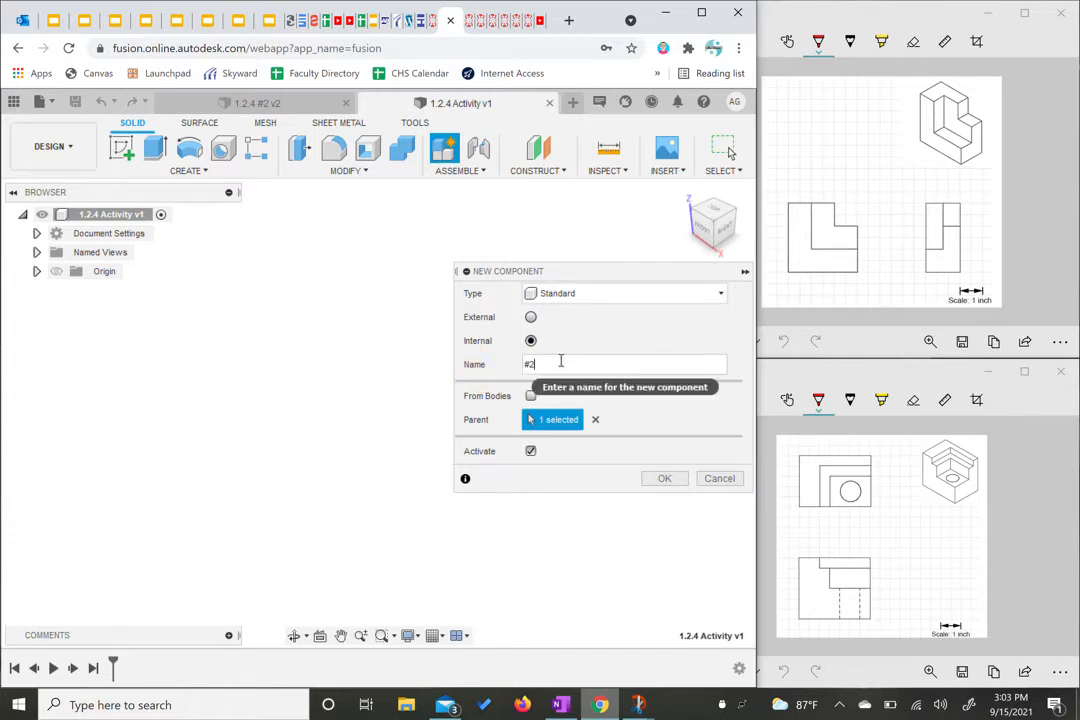
click(665, 480)
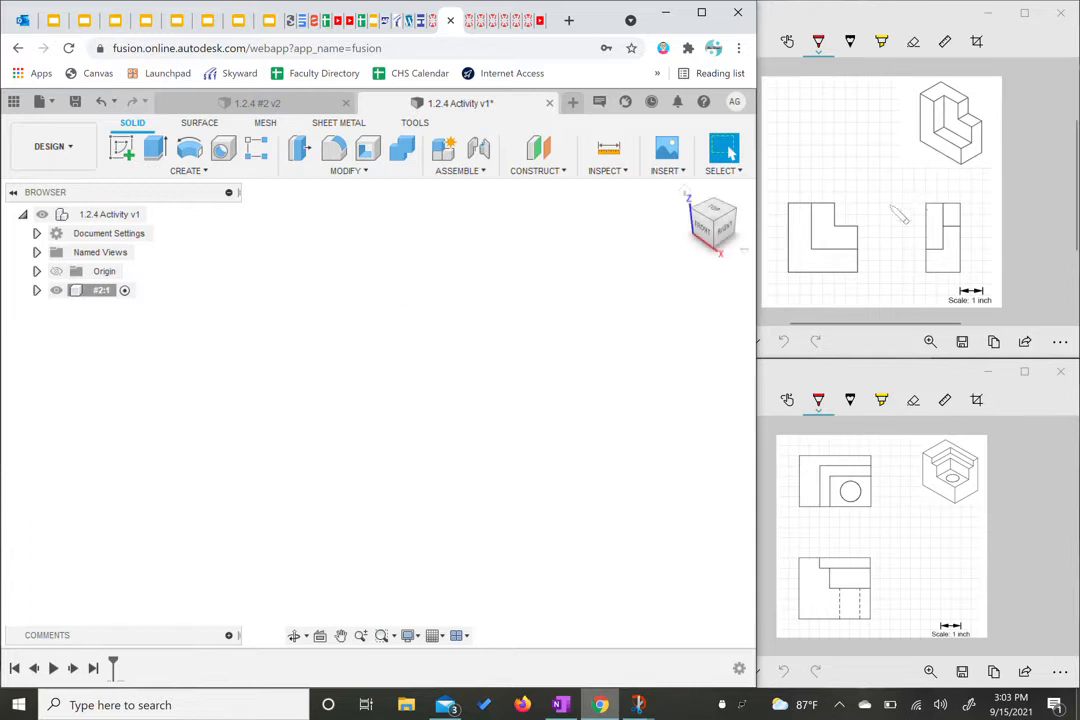
drag(918, 192, 919, 186)
key(ctrl+z)
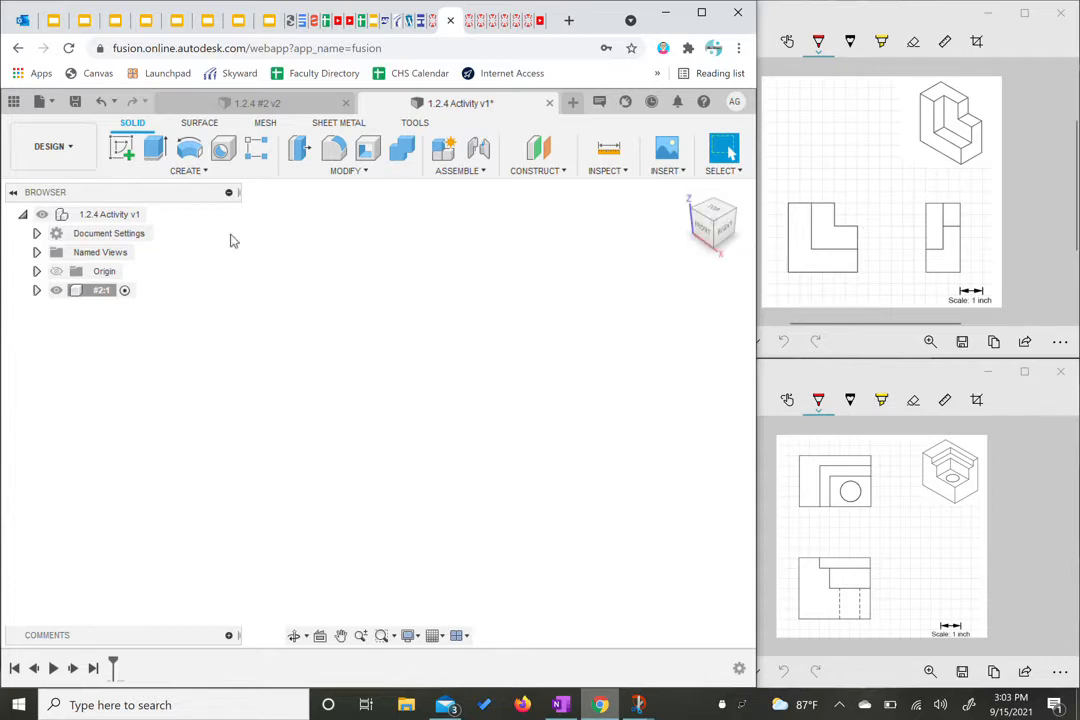
Start a sketch on the front vertical origin plane of component #2.
click(118, 153)
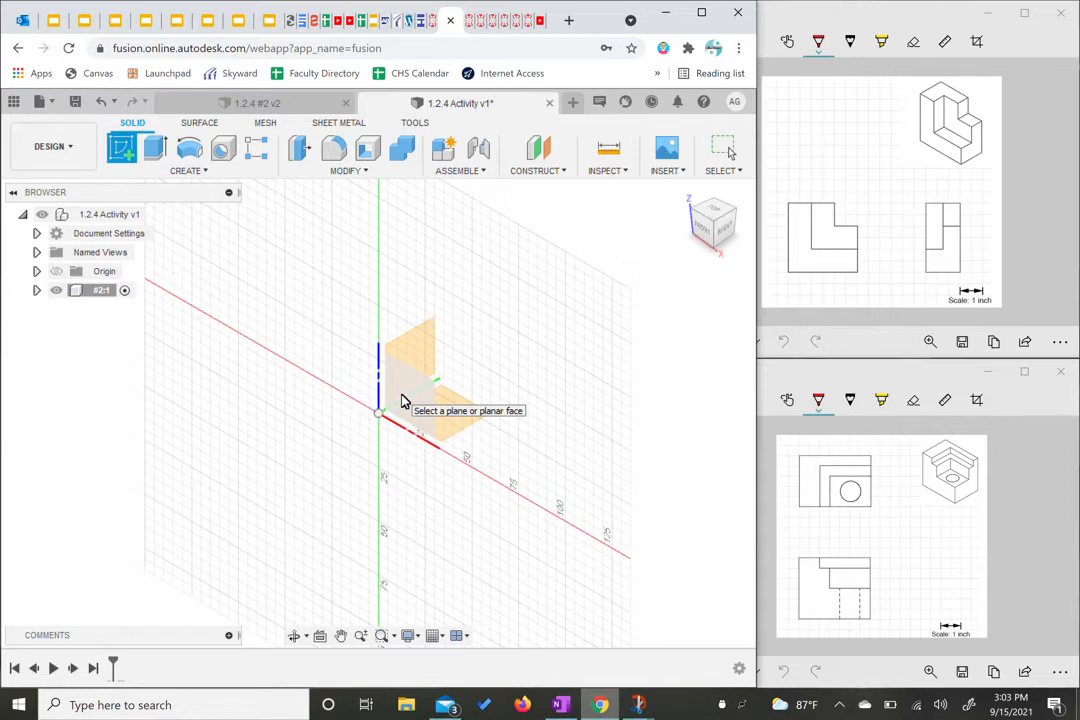
click(404, 395)
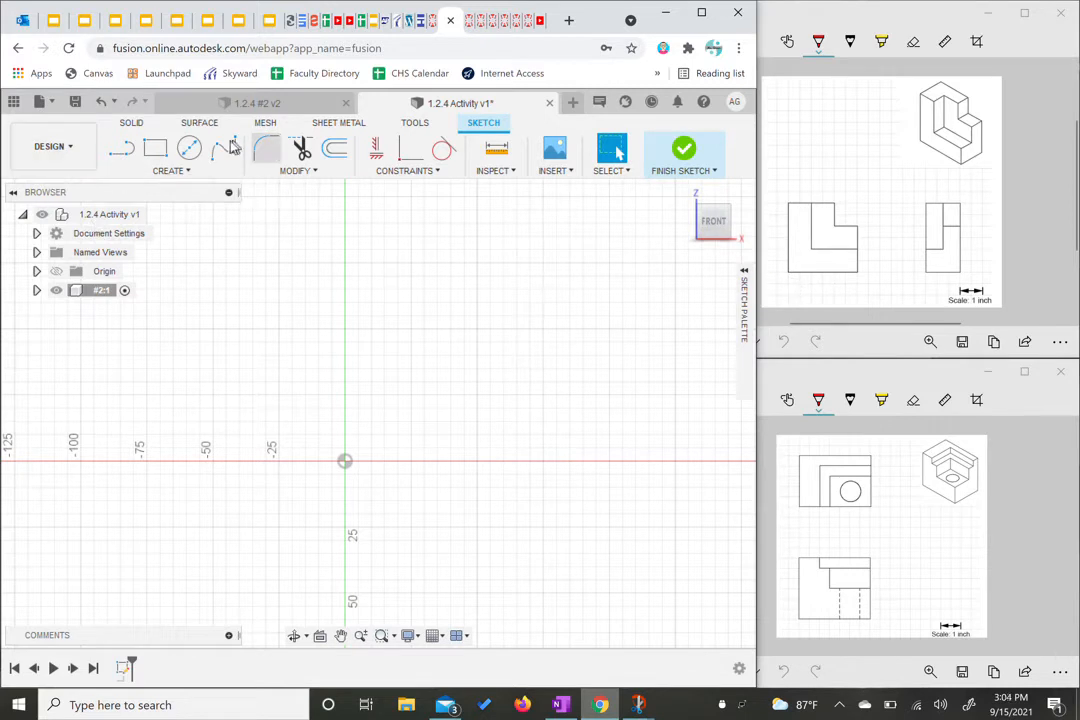
click(150, 155)
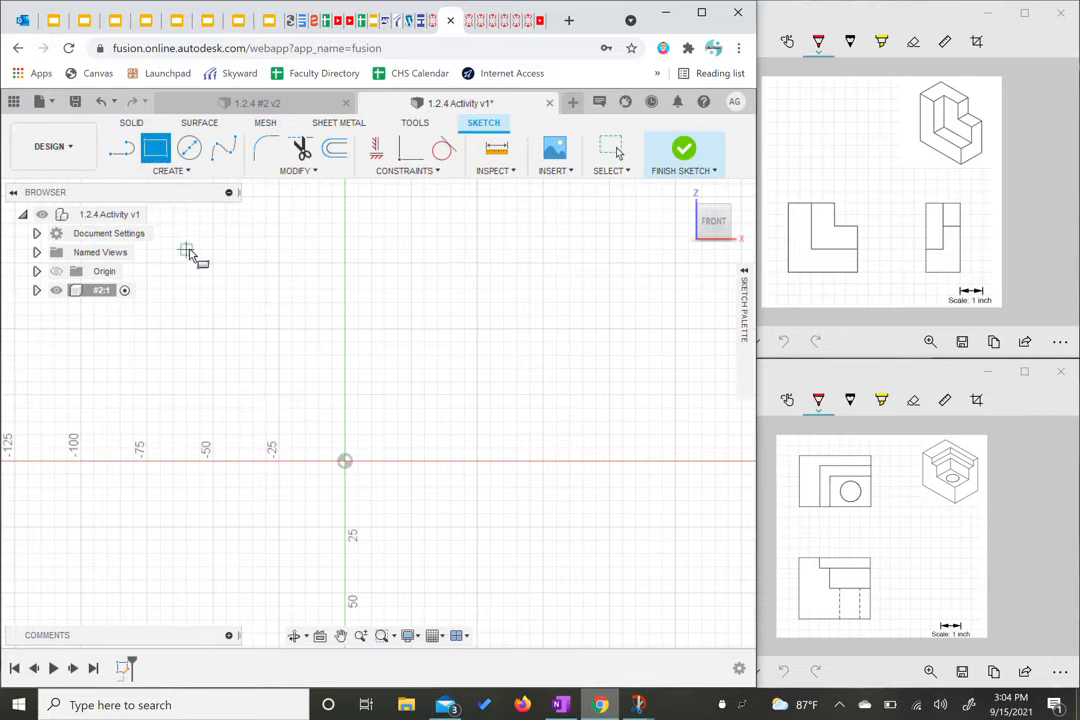
key(Escape)
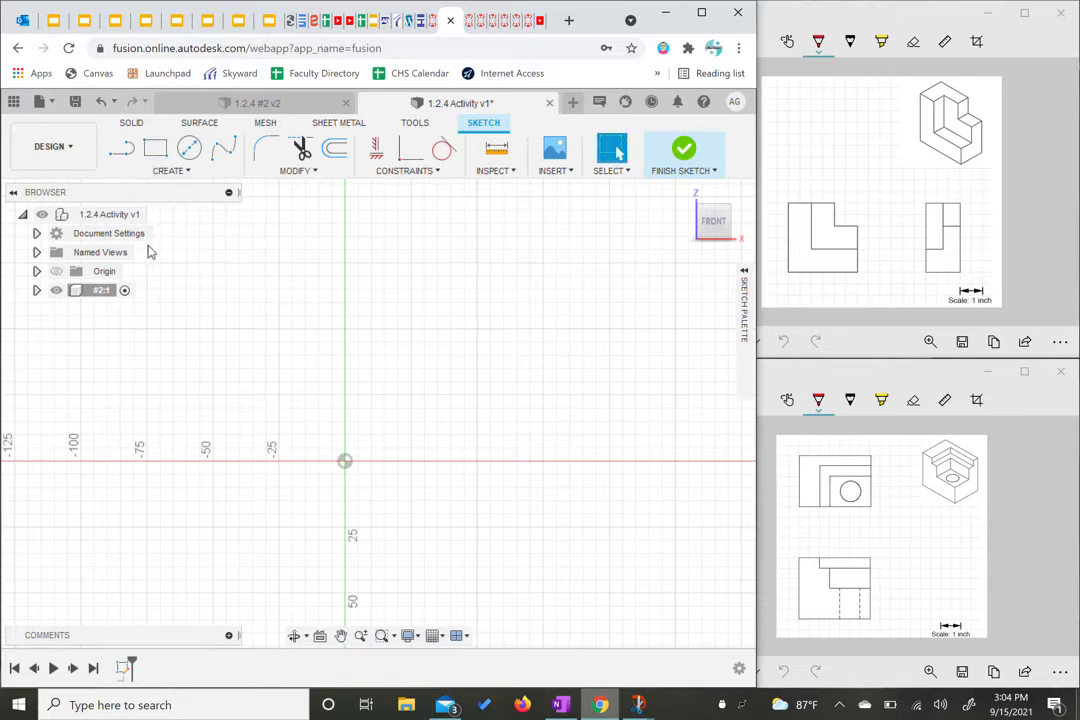
Change the document's active units to inches.
click(36, 233)
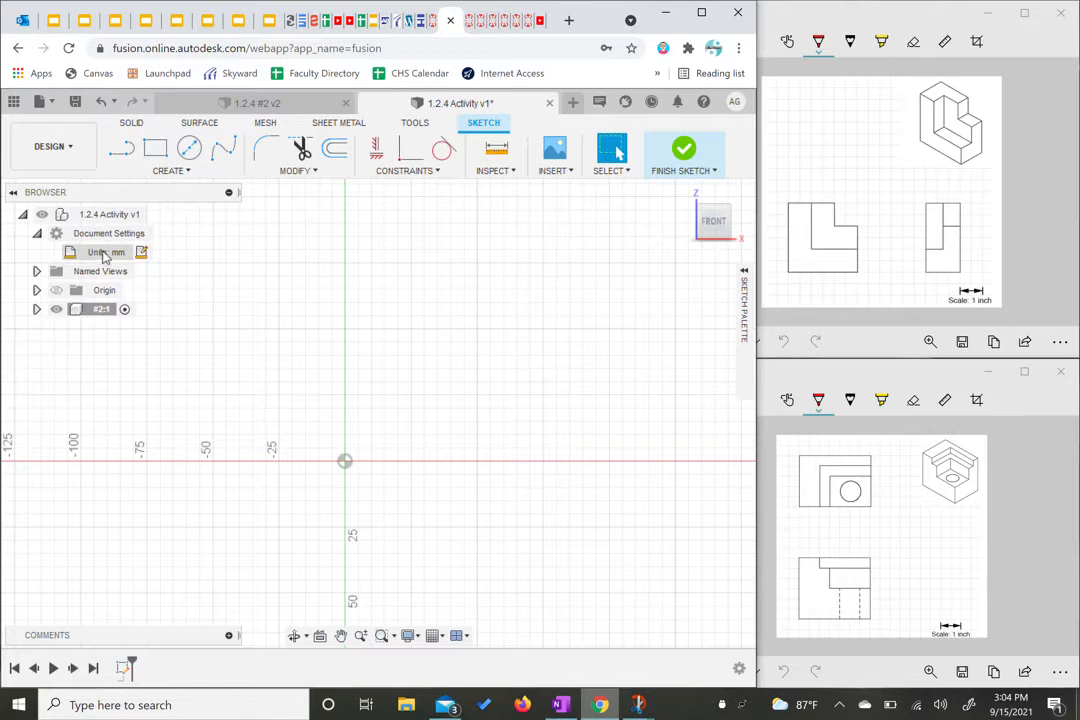
click(141, 253)
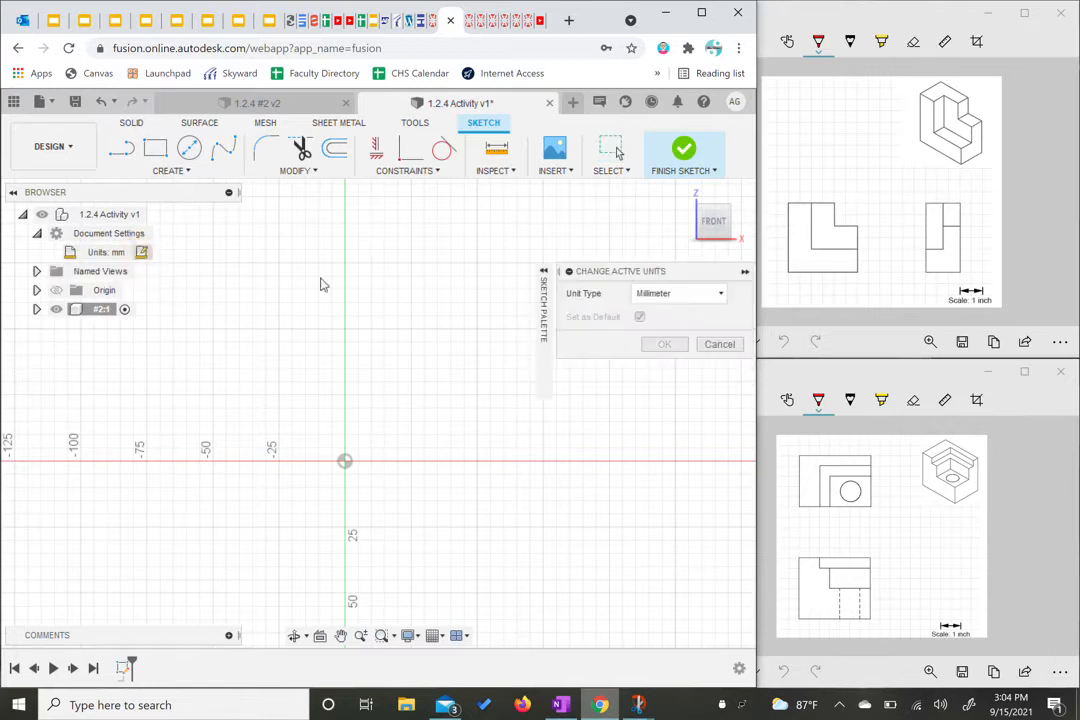
click(655, 295)
click(665, 367)
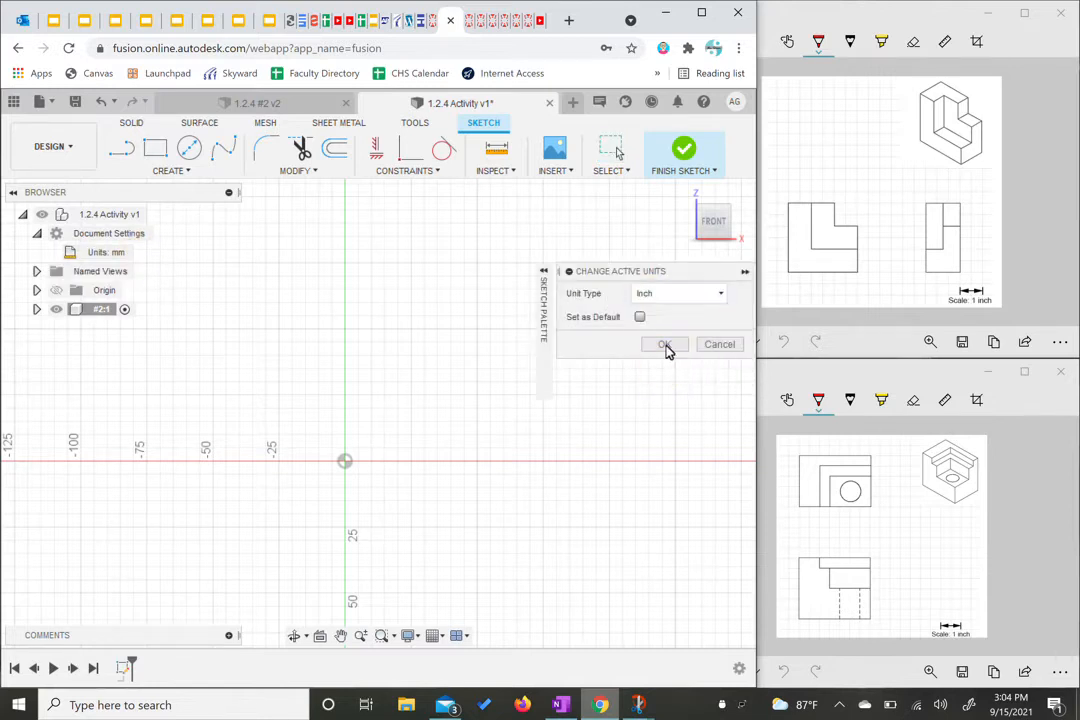
click(665, 346)
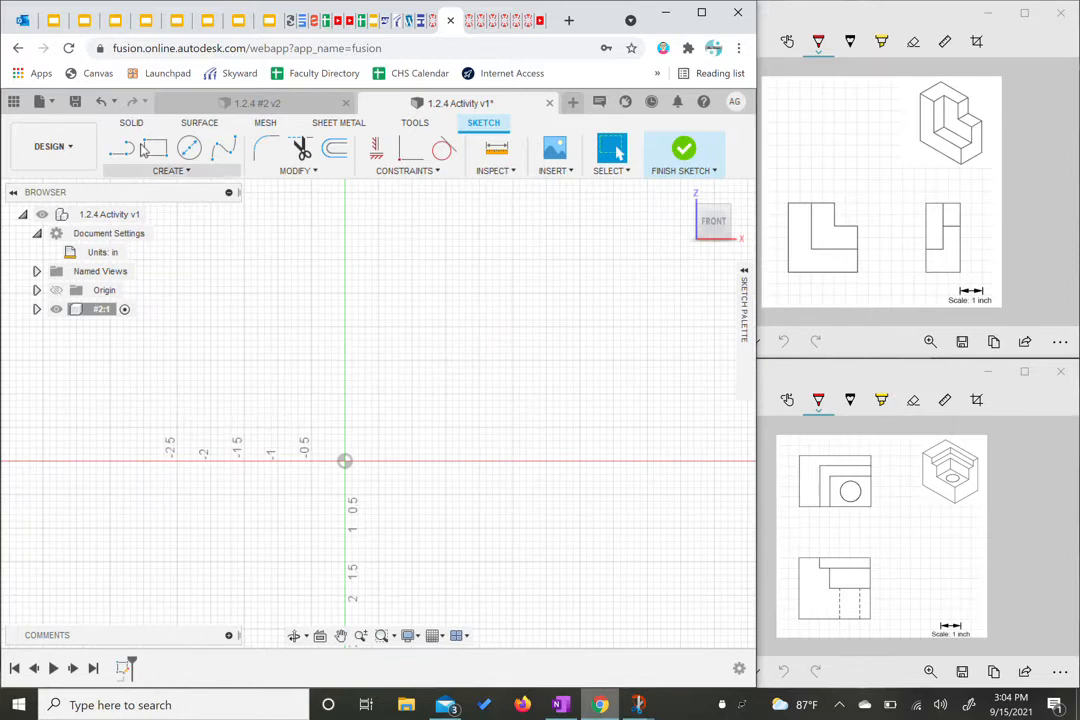
Sketch a 3 in by 3 in square extending up and to the right from the origin, and finish the sketch.
click(156, 149)
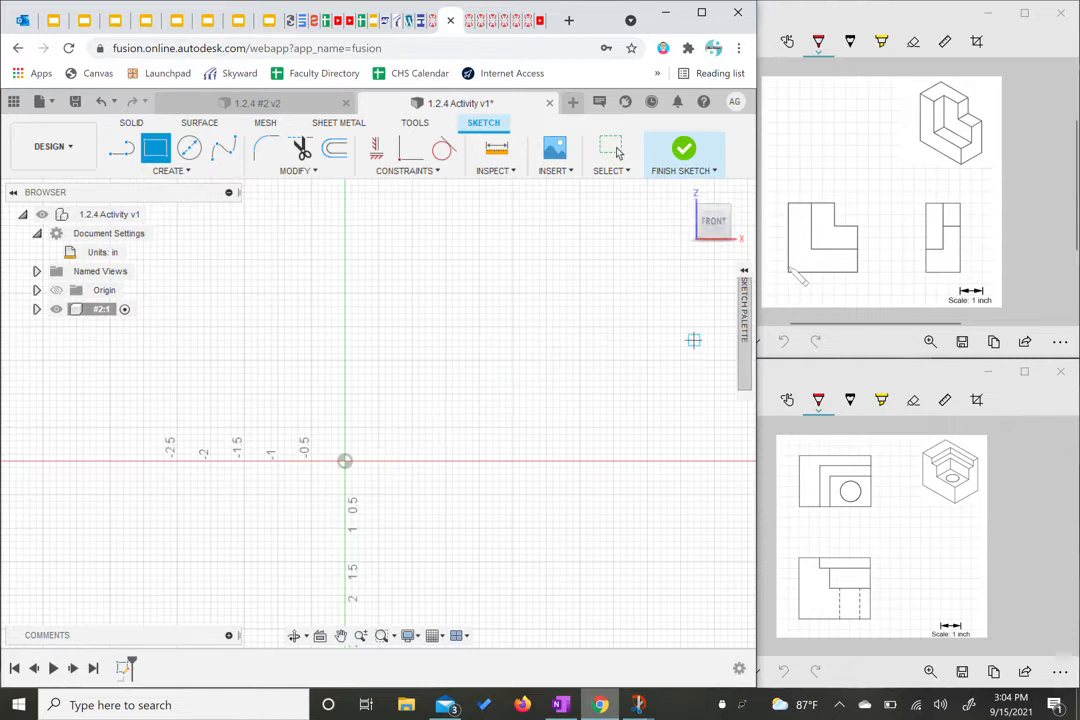
click(344, 460)
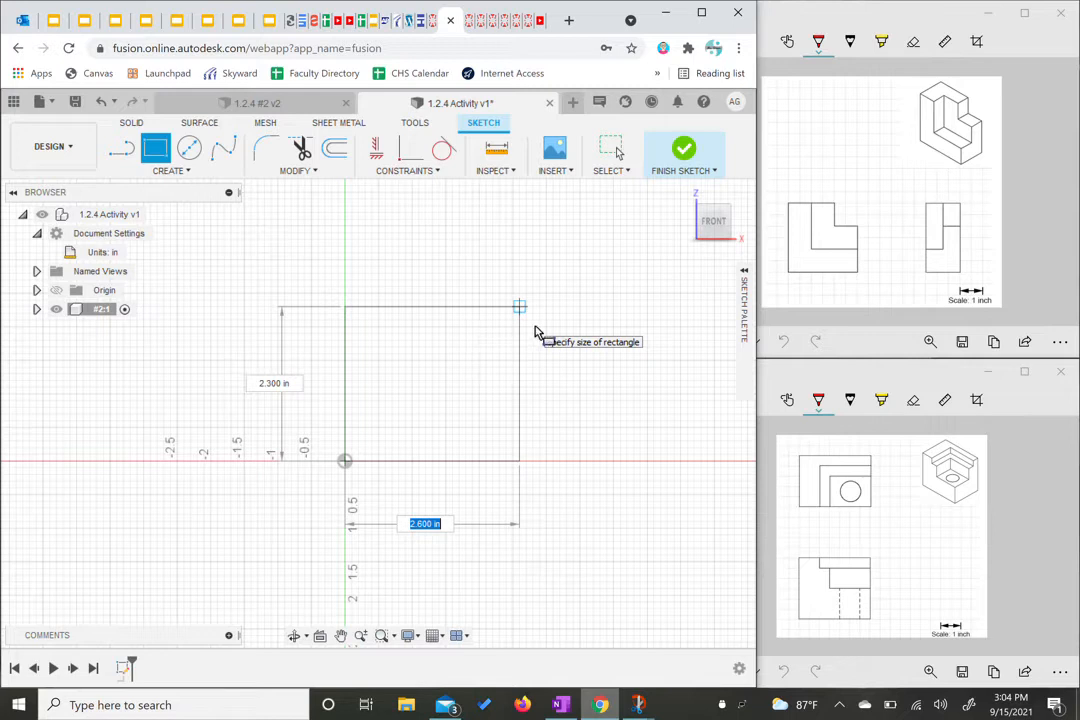
text(3)
key(Tab)
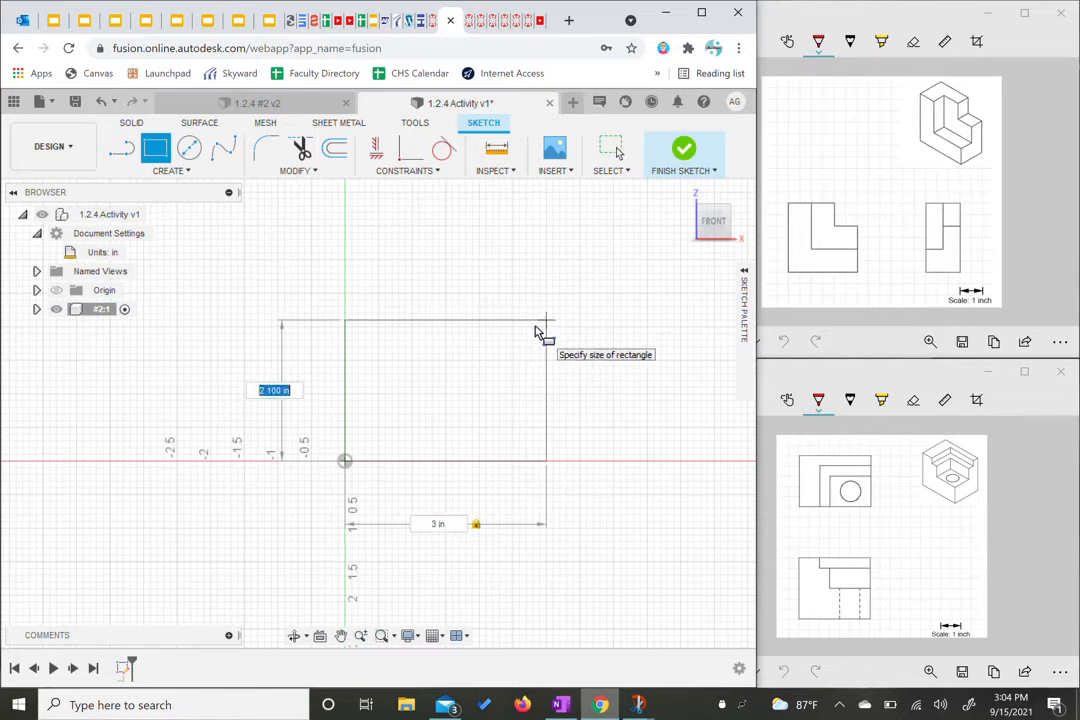
text(3)
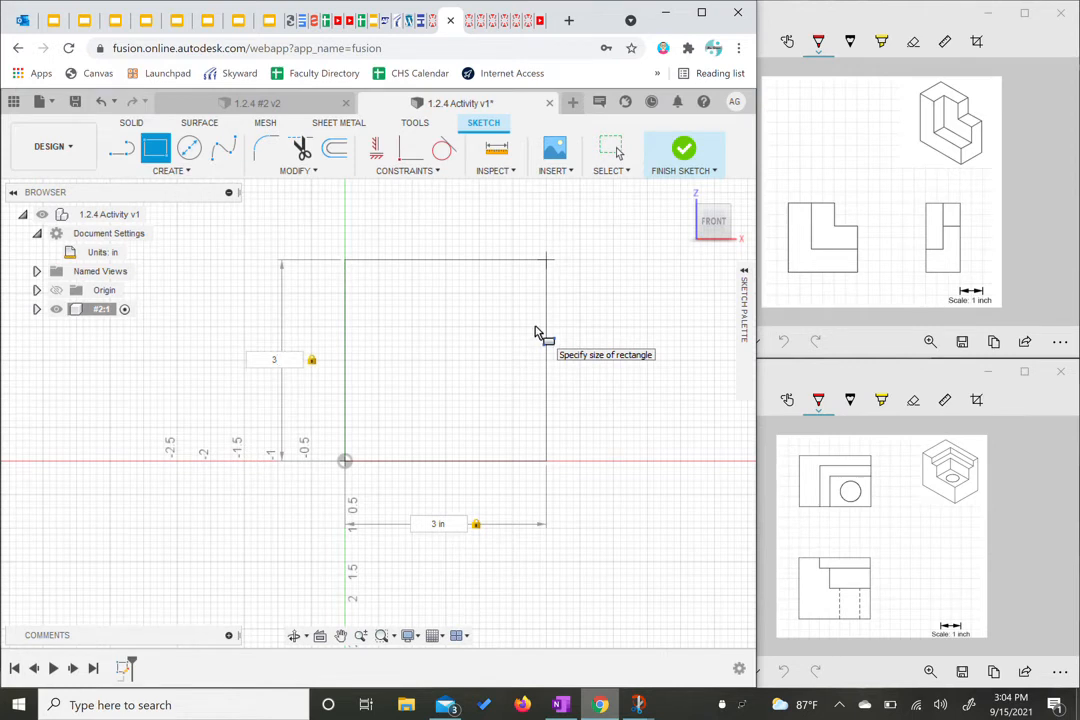
key(Return)
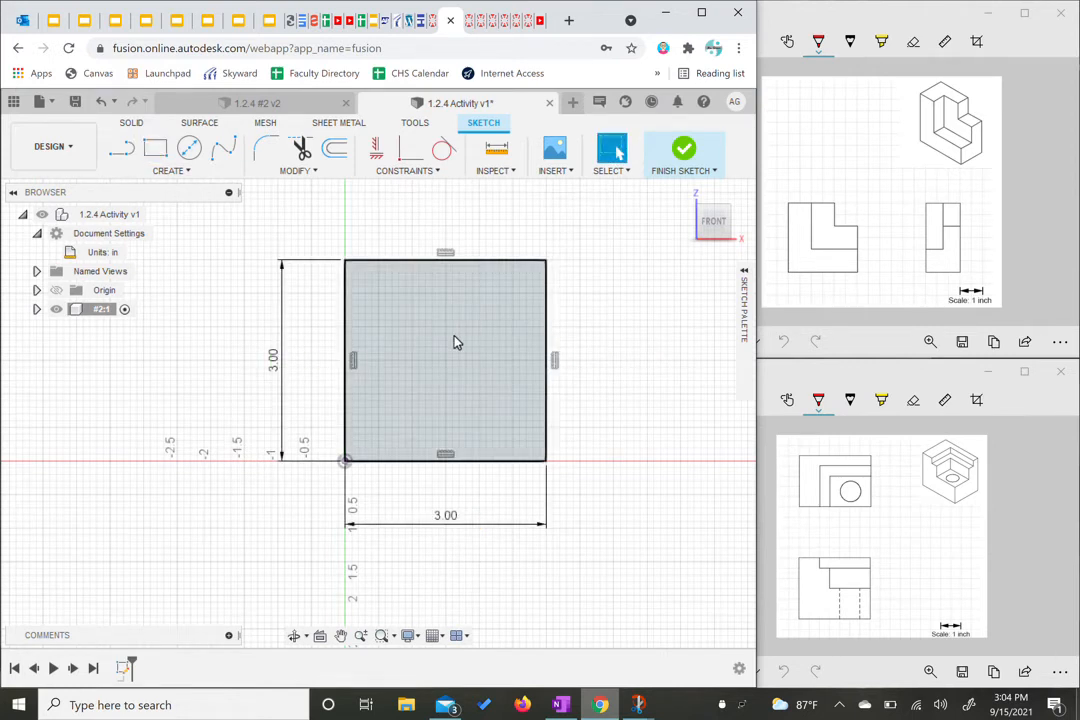
click(680, 152)
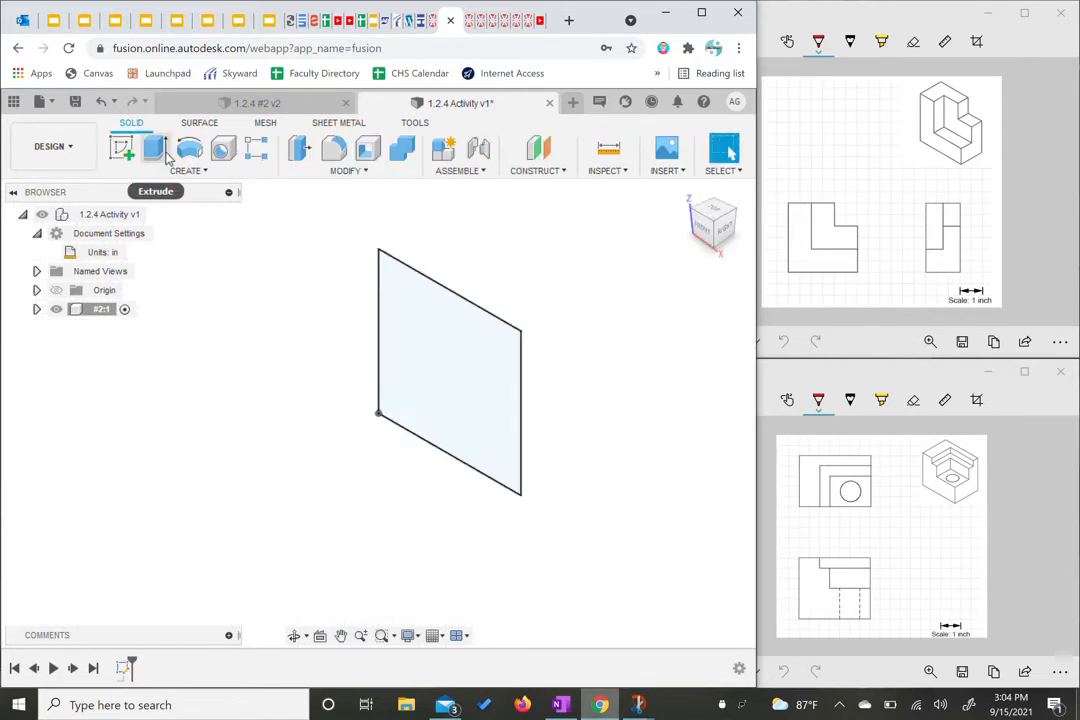
Extrude the square profile 1.5 in as a new body.
click(157, 150)
click(415, 354)
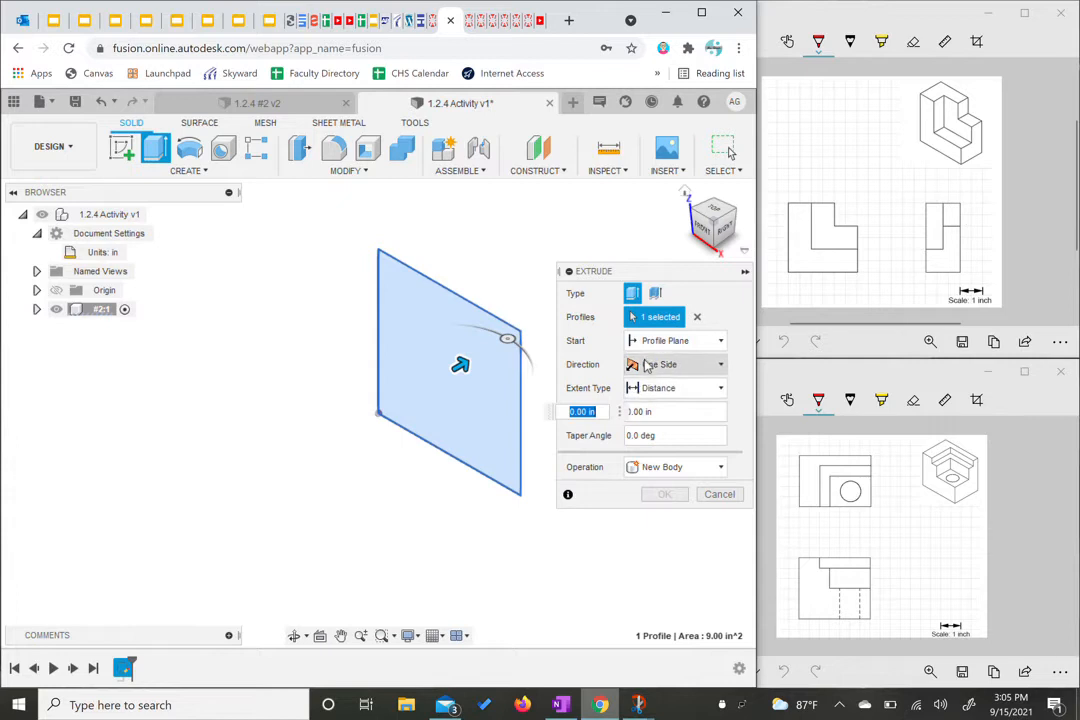
text(1.5)
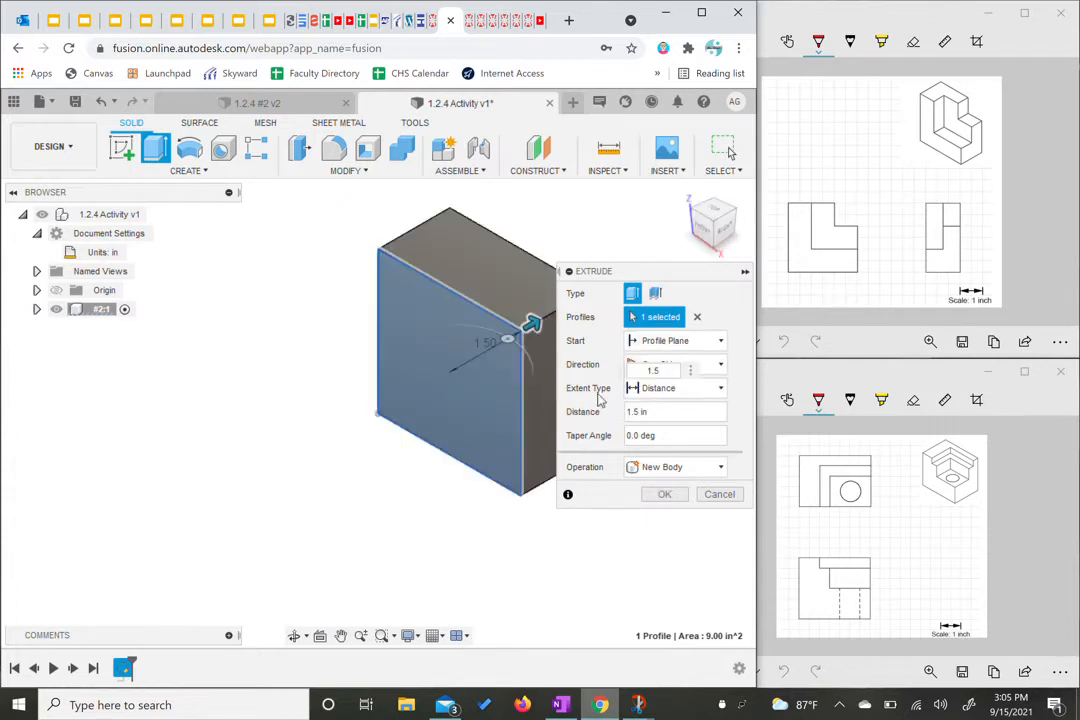
click(673, 494)
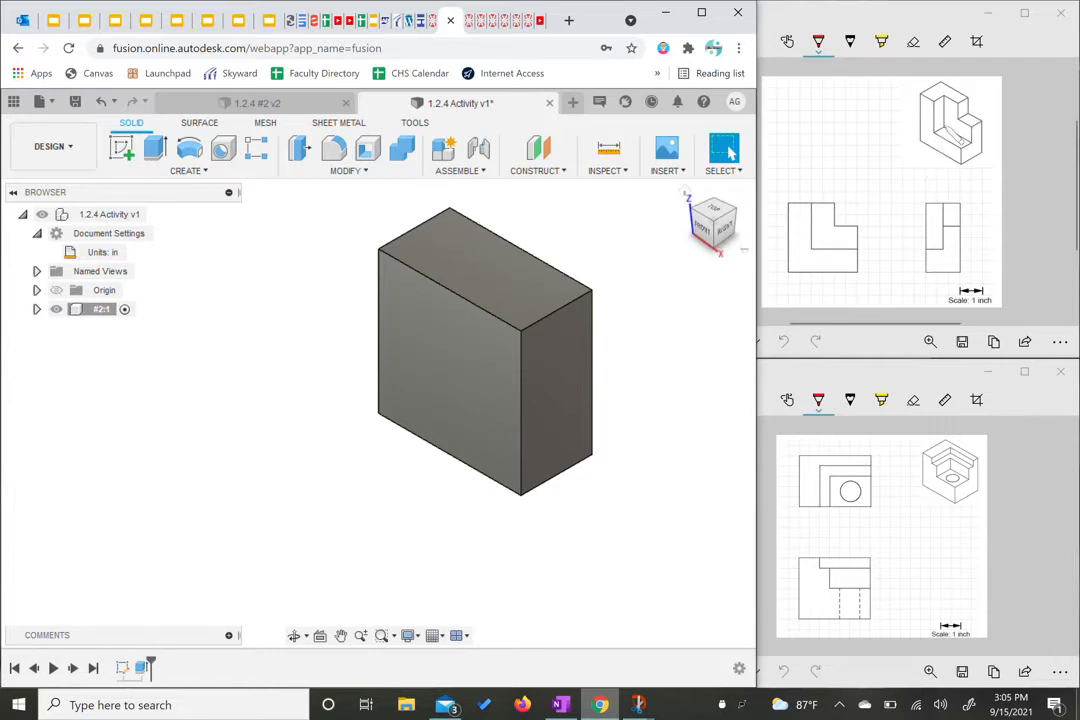
On the block's front face, sketch a 2 in by 2 in square from its upper-right corner and finish the sketch.
click(121, 148)
click(428, 318)
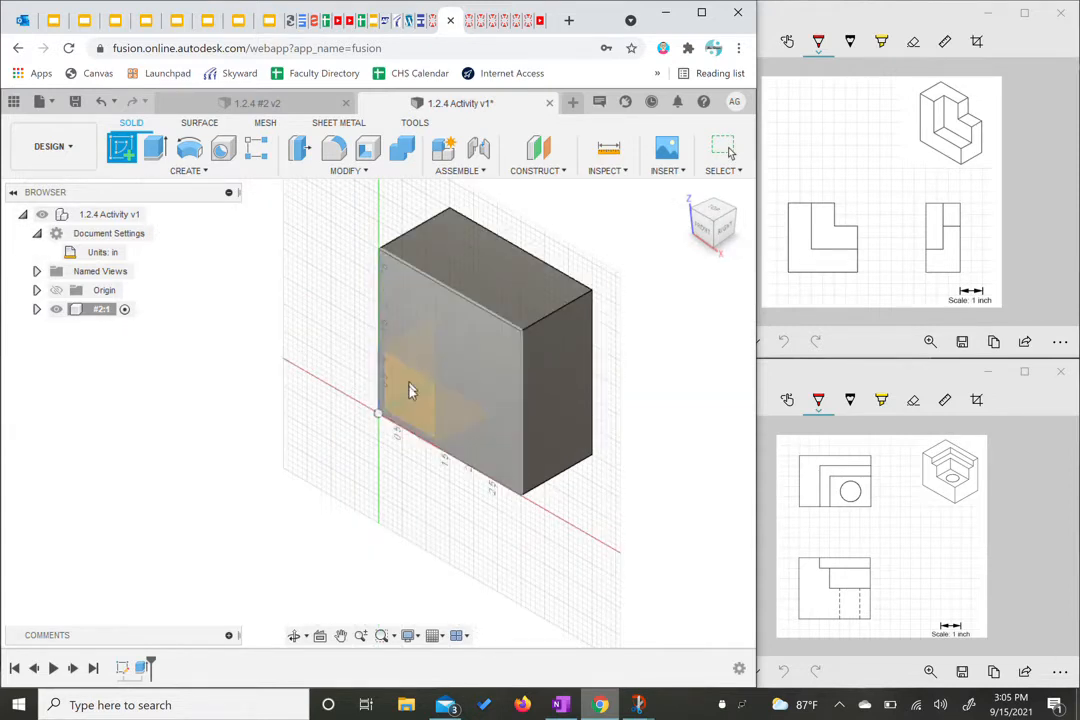
click(501, 359)
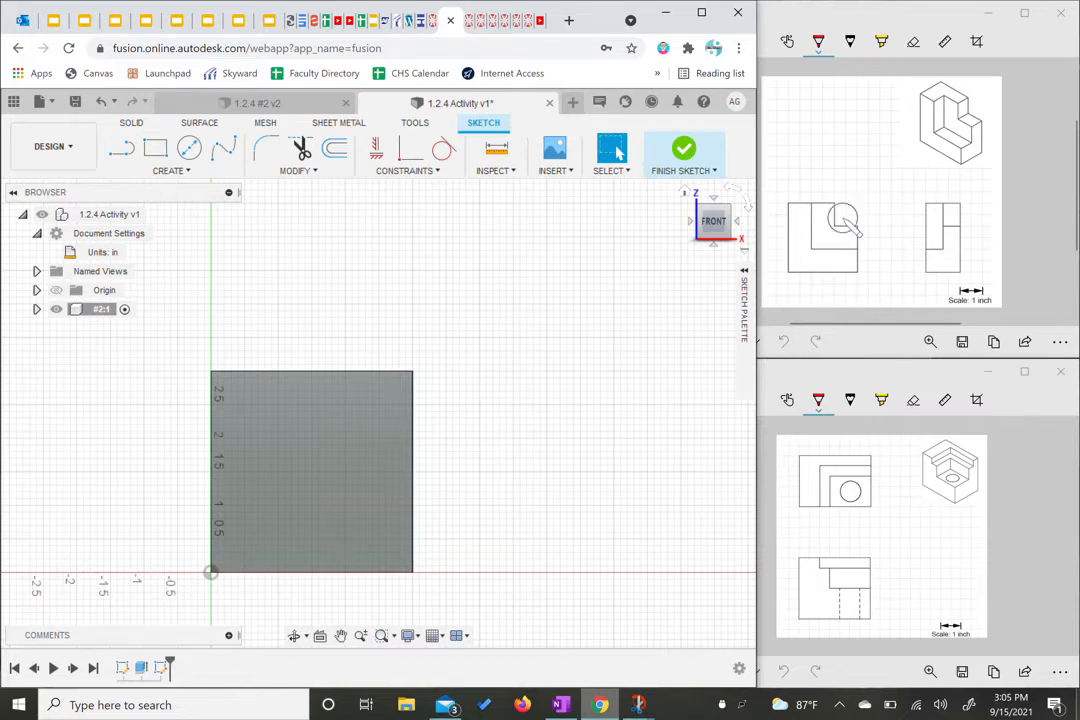
click(157, 148)
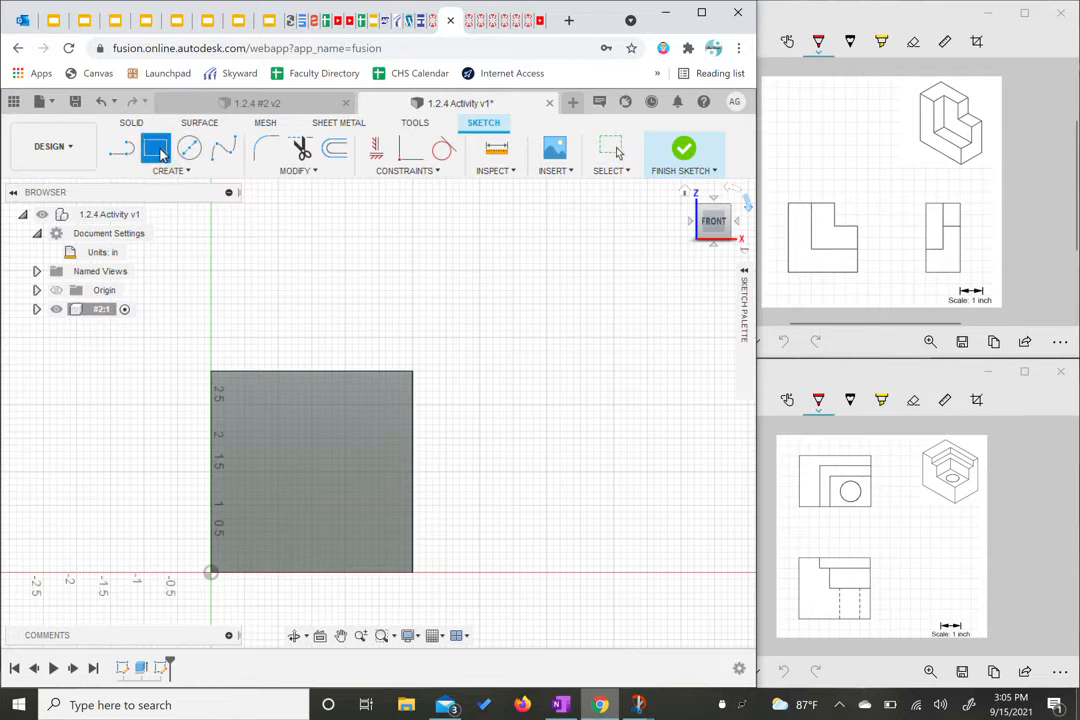
click(412, 371)
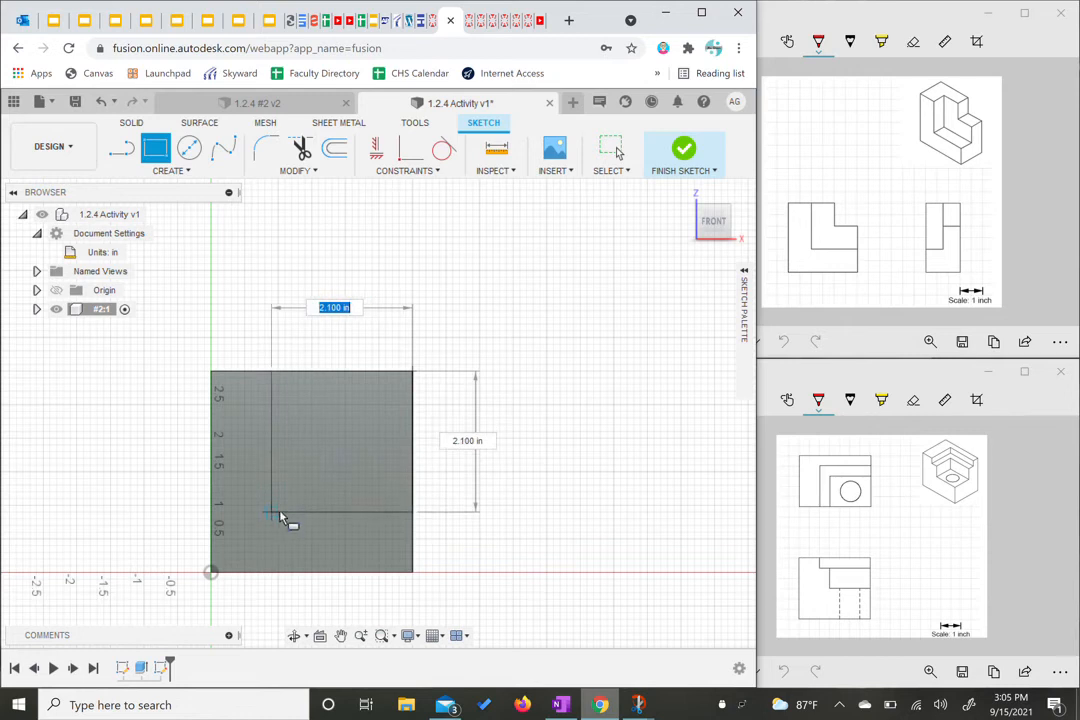
text(2)
key(Tab)
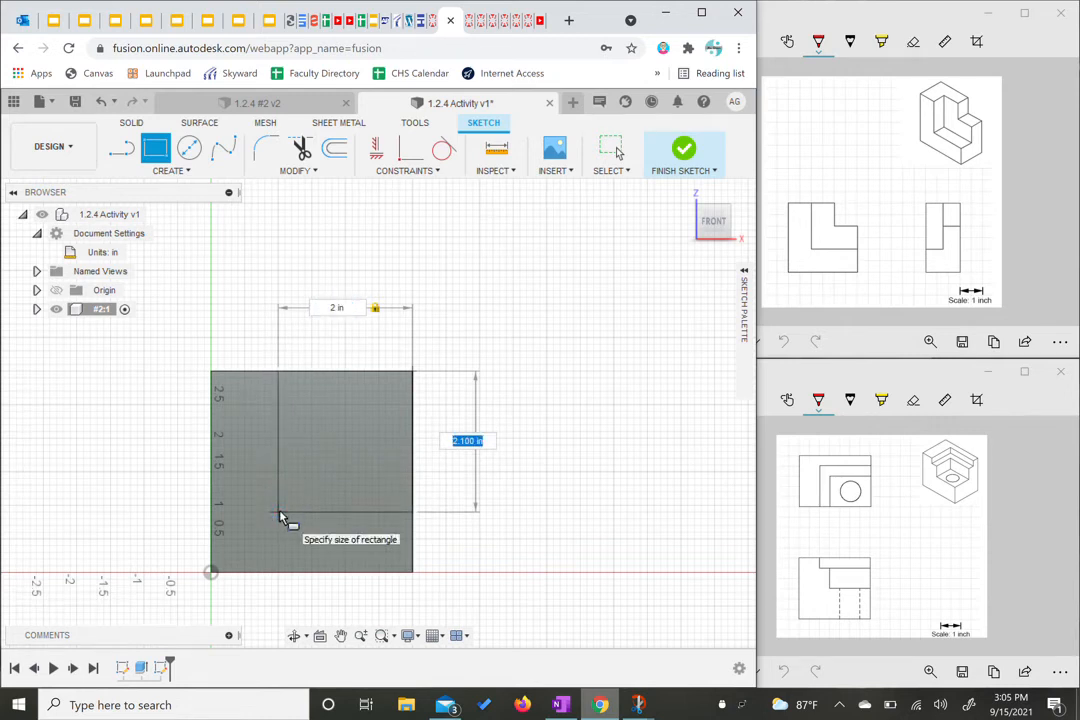
text(2)
key(Tab)
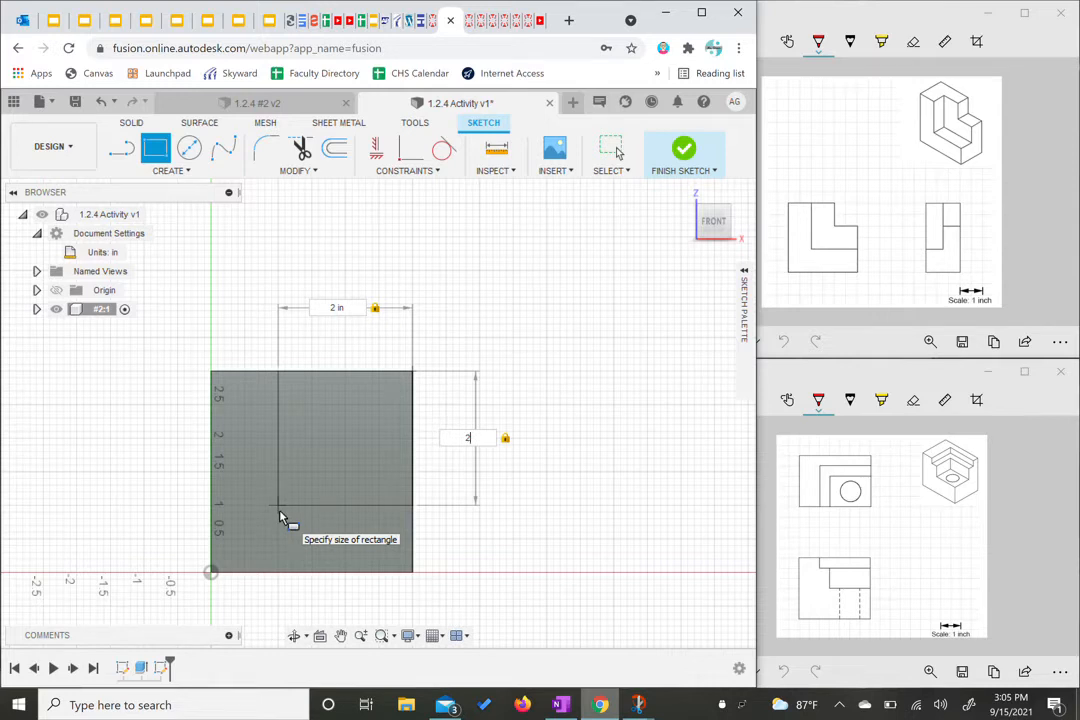
key(Return)
key(Escape)
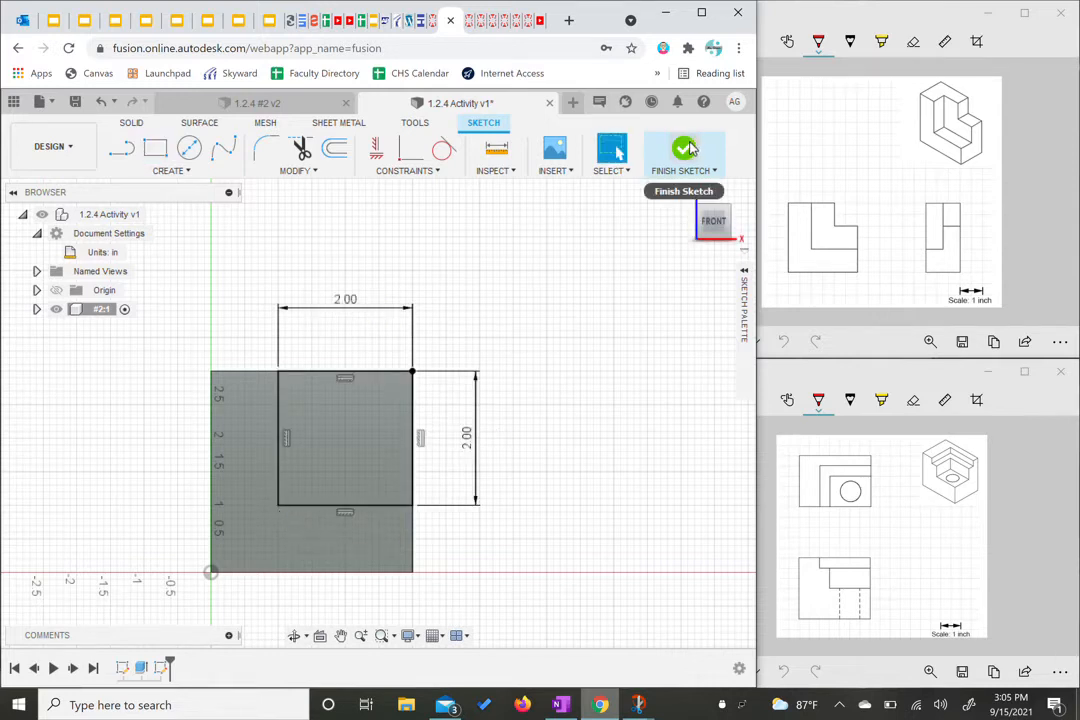
click(686, 149)
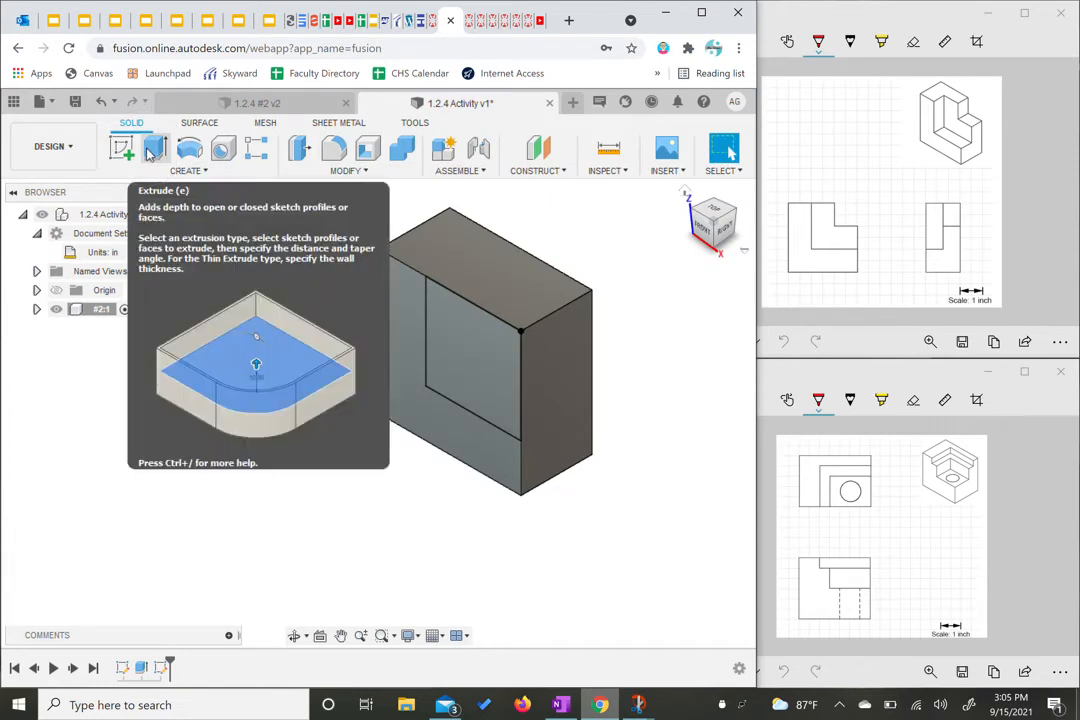
Cut the 2 in square profile 0.75 in deep into the block's front face with Extrude.
click(155, 149)
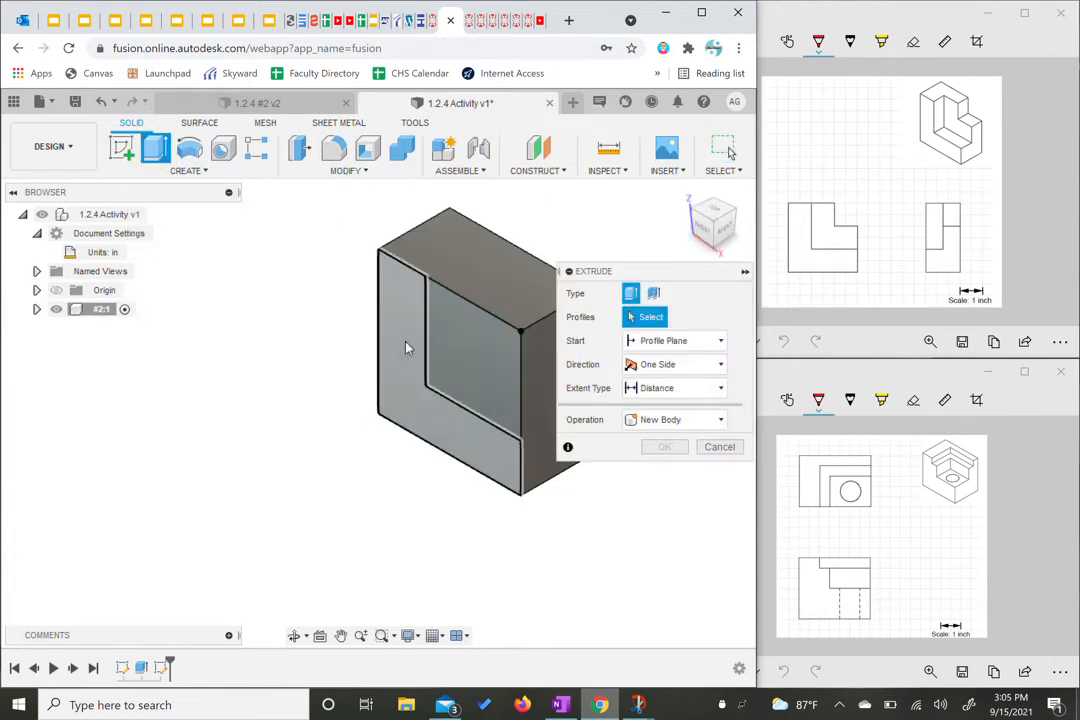
click(480, 356)
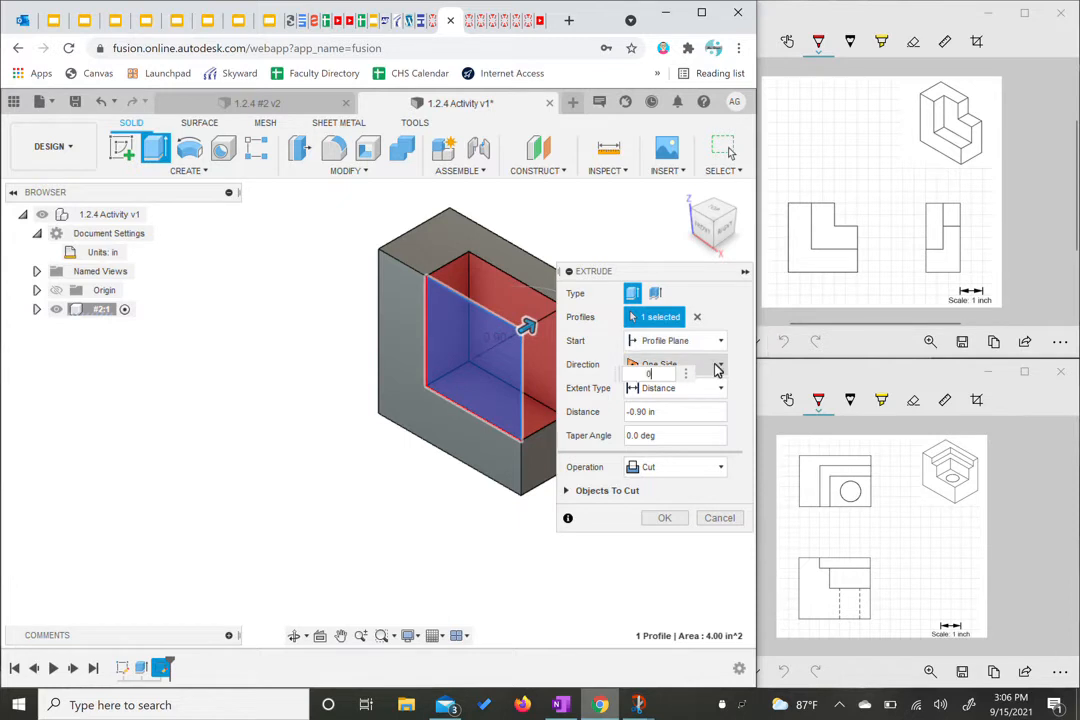
key(BackSpace)
text(-0.75)
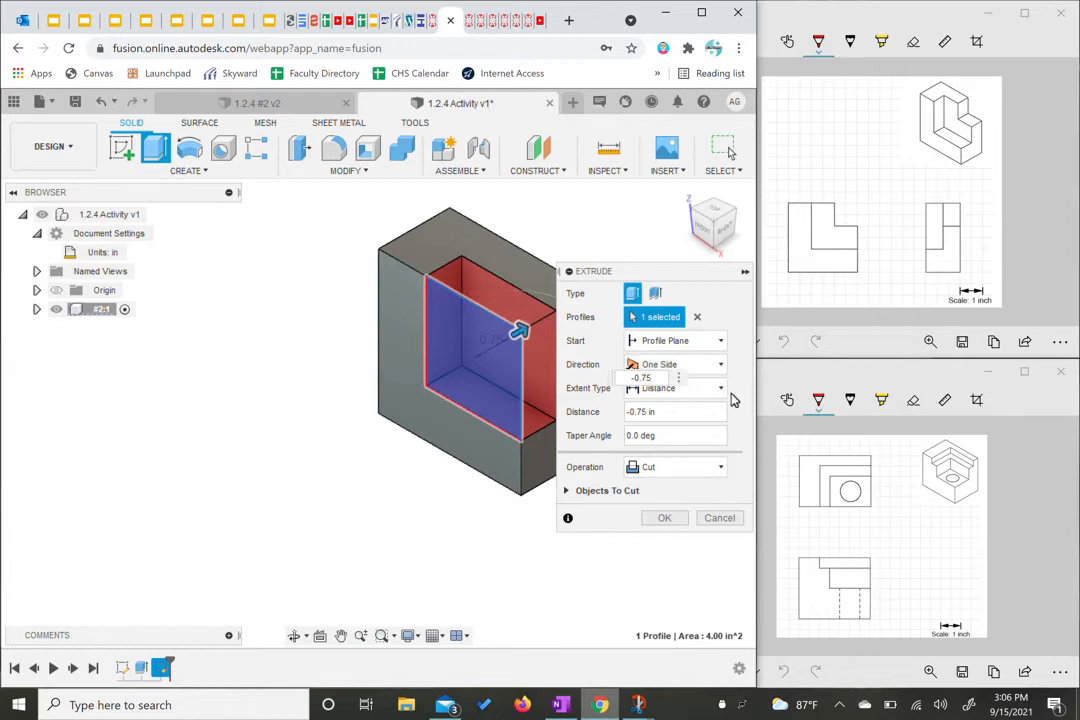
key(Return)
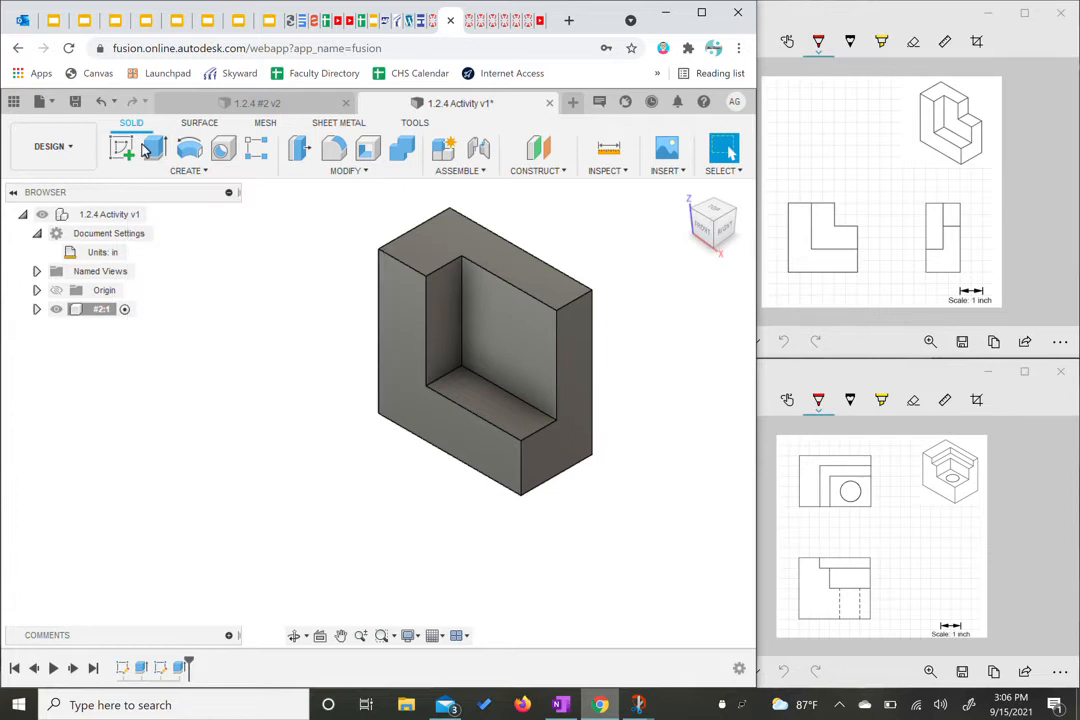
On the recessed face of the cut, sketch a 1 in by 1 in square from its upper-right corner and finish the sketch.
click(122, 149)
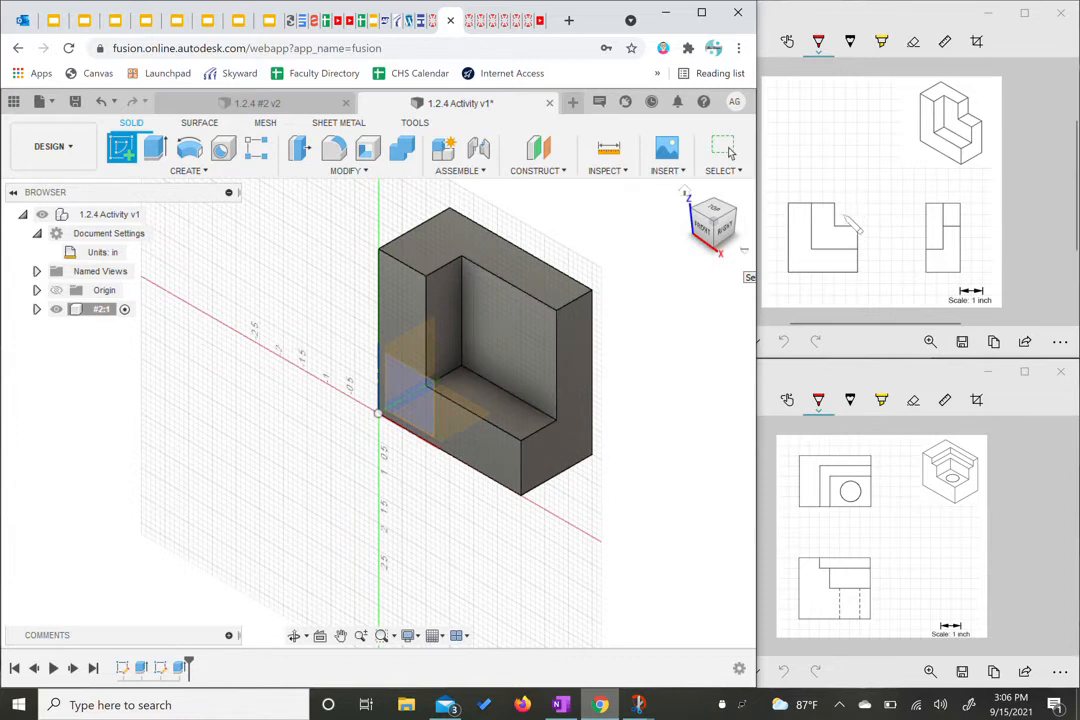
click(497, 325)
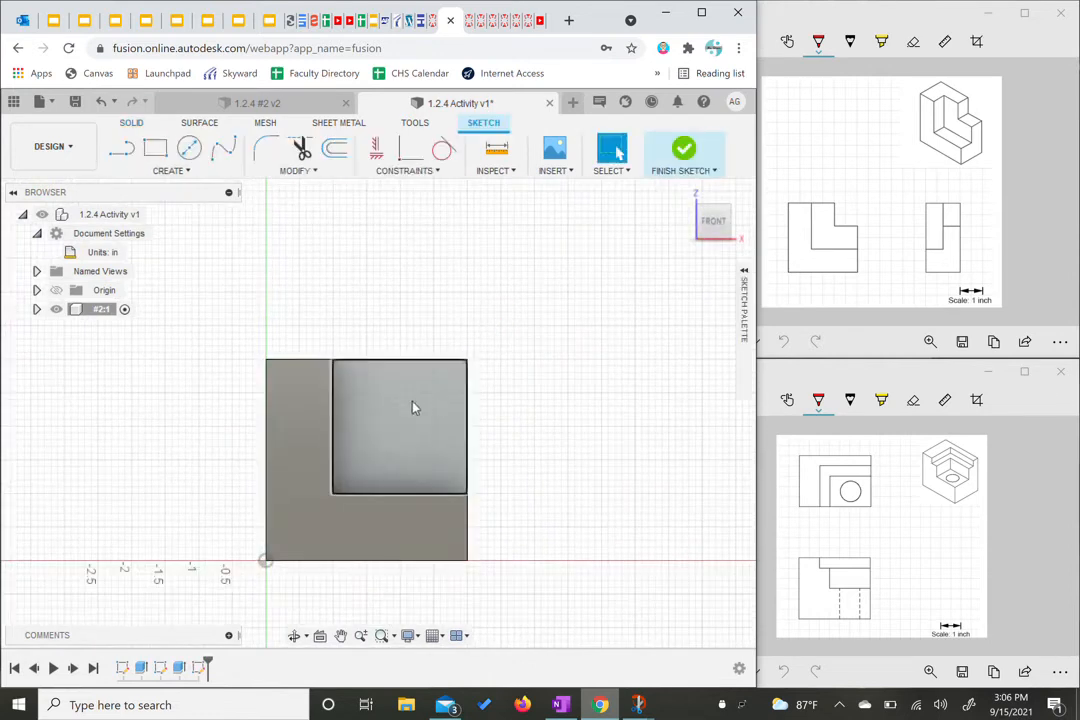
click(155, 150)
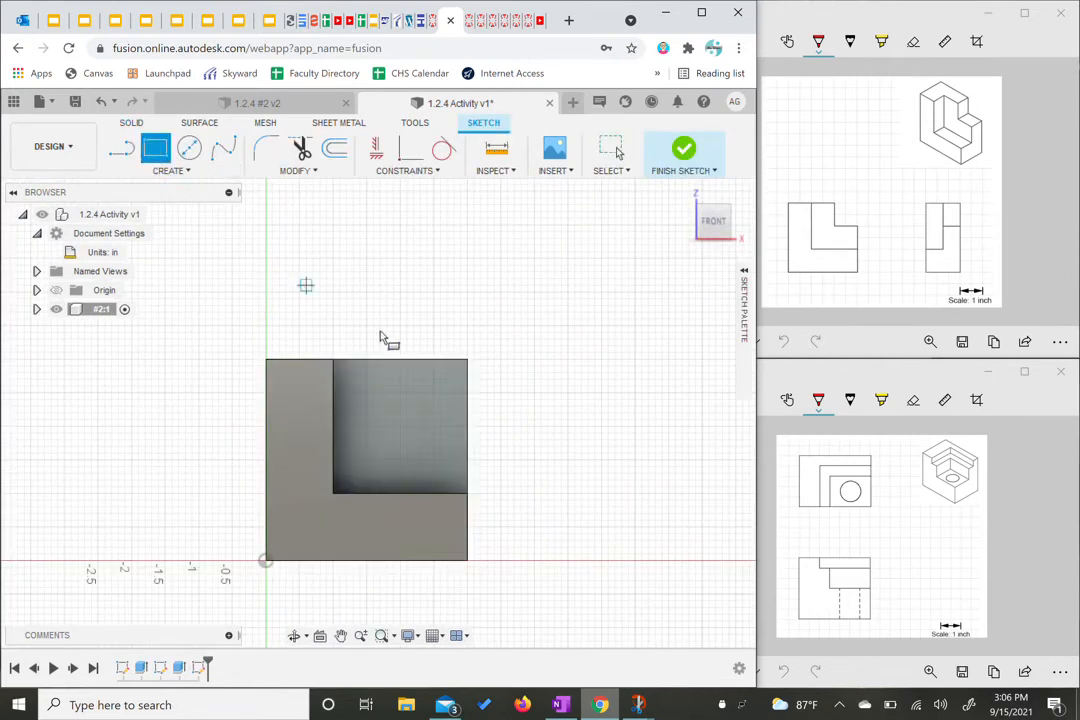
click(467, 360)
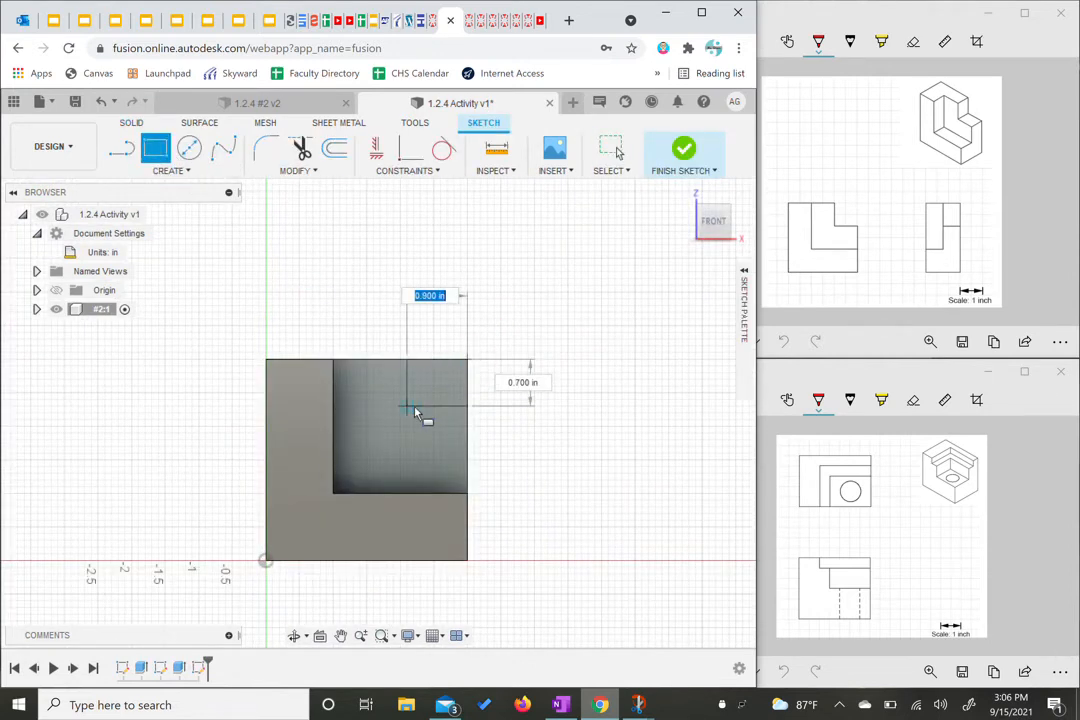
text(1)
key(Tab)
text(1)
key(Tab)
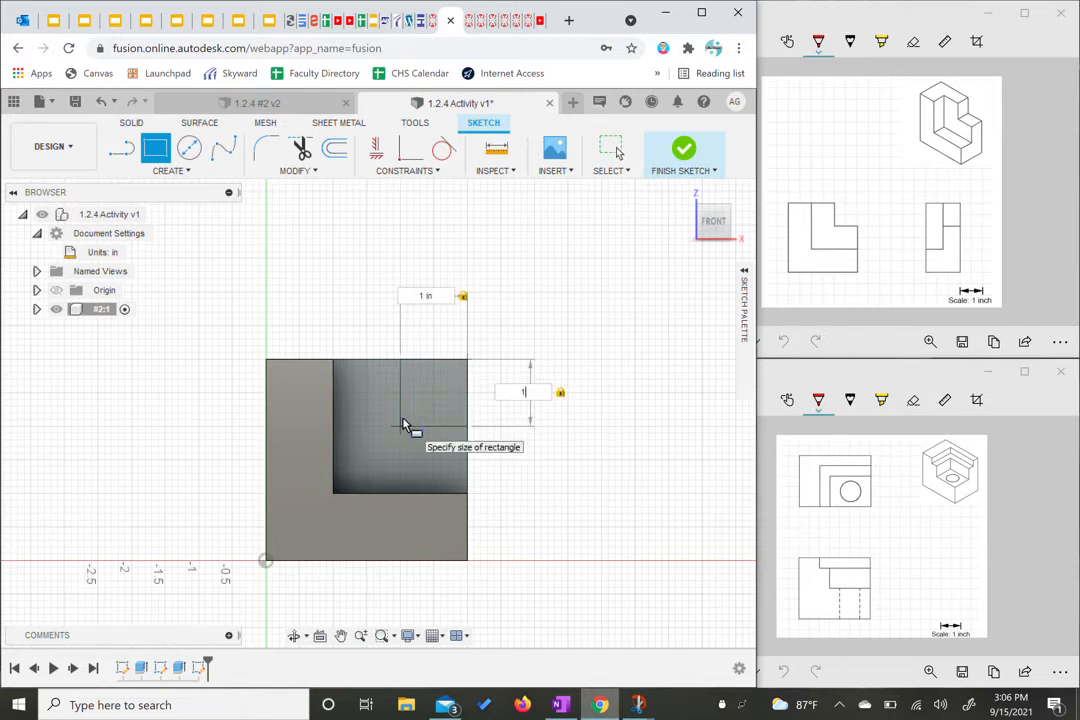
key(Return)
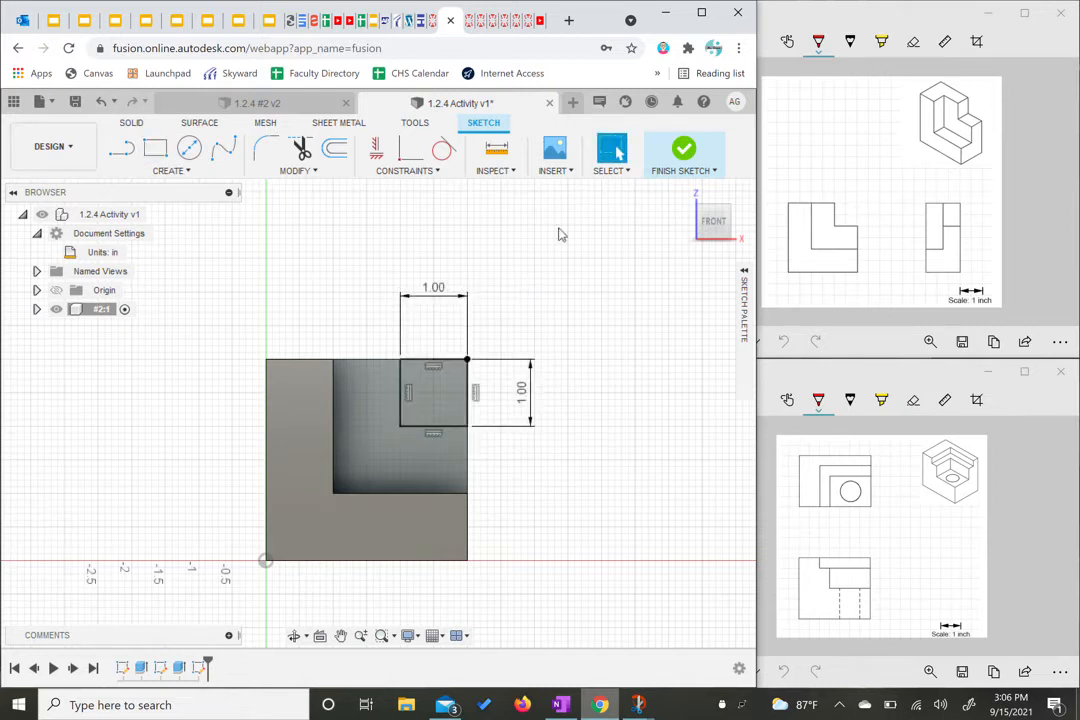
click(683, 150)
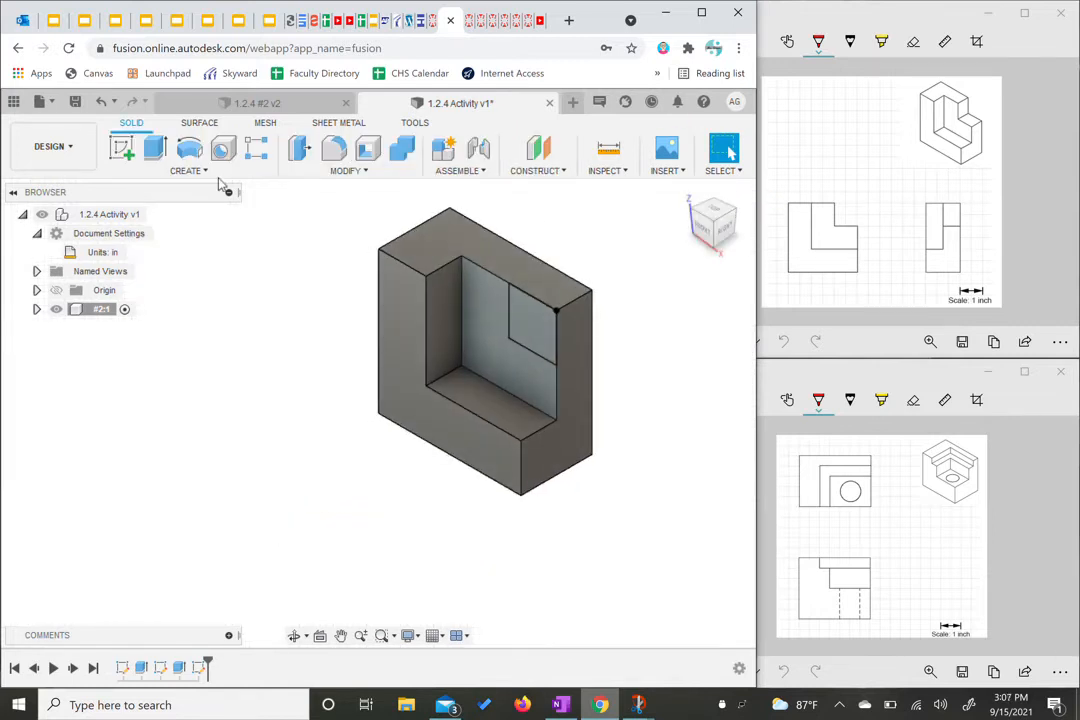
Cut the 1 in square profile 0.75 in backward through the remaining wall with Extrude.
click(155, 150)
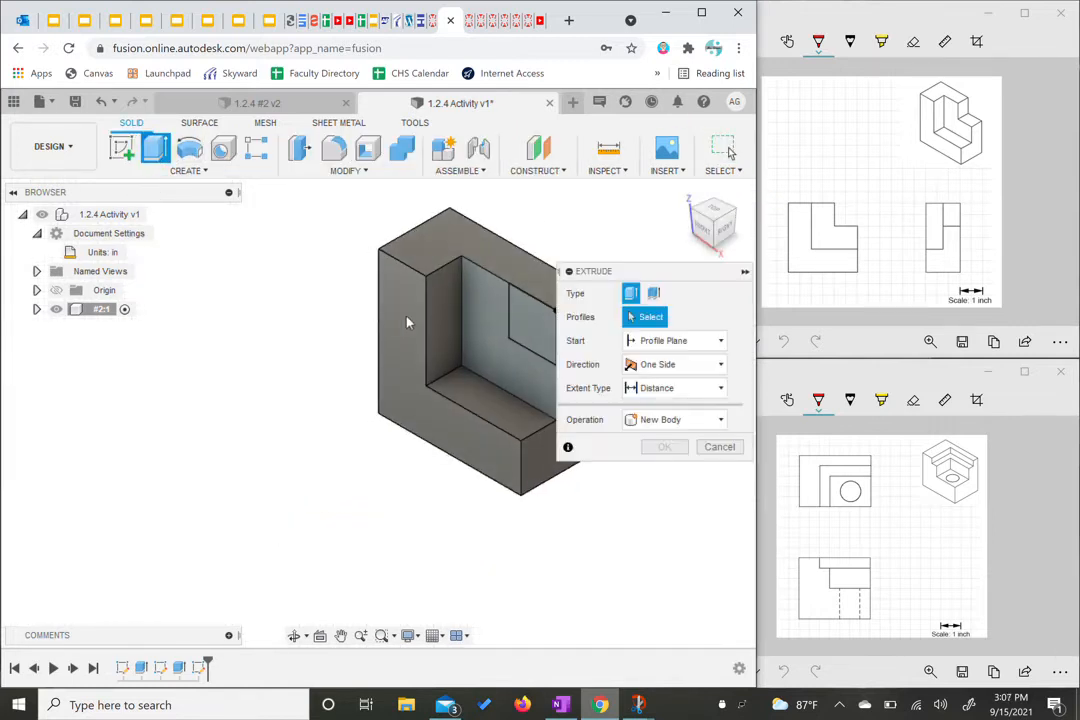
click(536, 318)
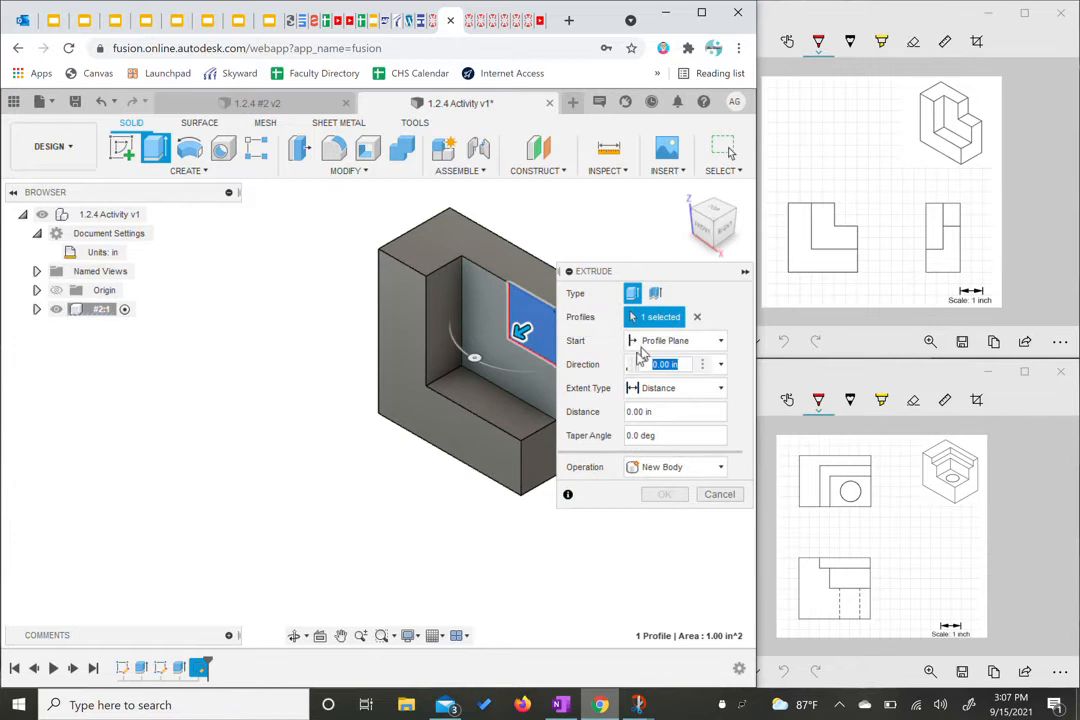
drag(520, 330, 638, 262)
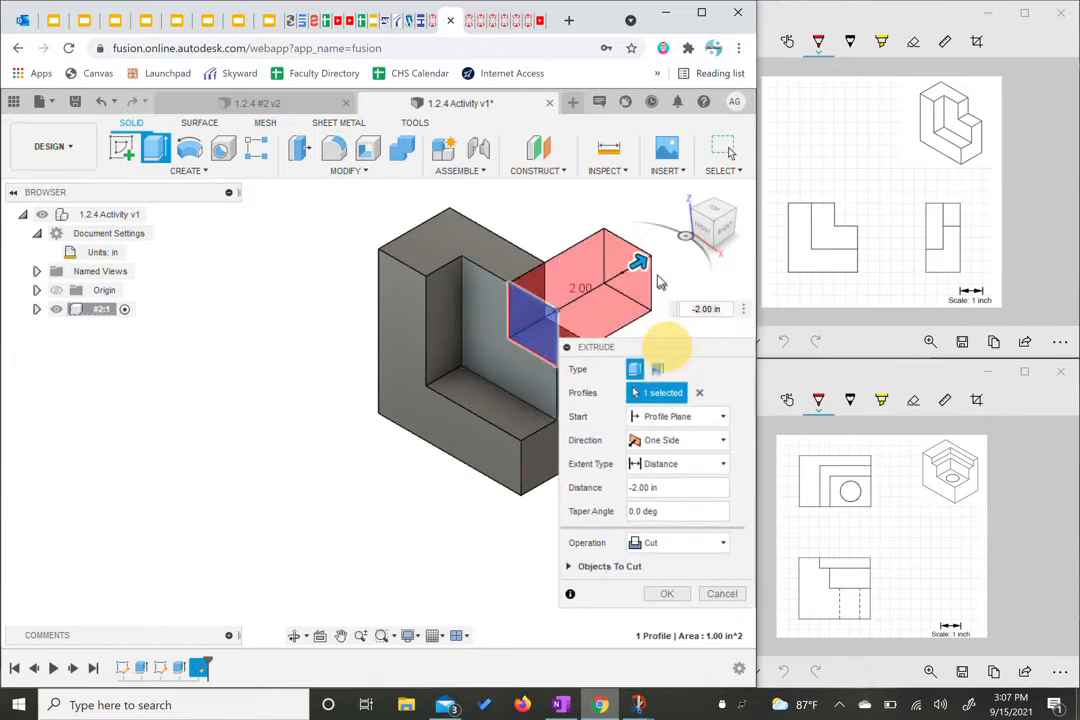
drag(638, 262, 588, 292)
key(BackSpace)
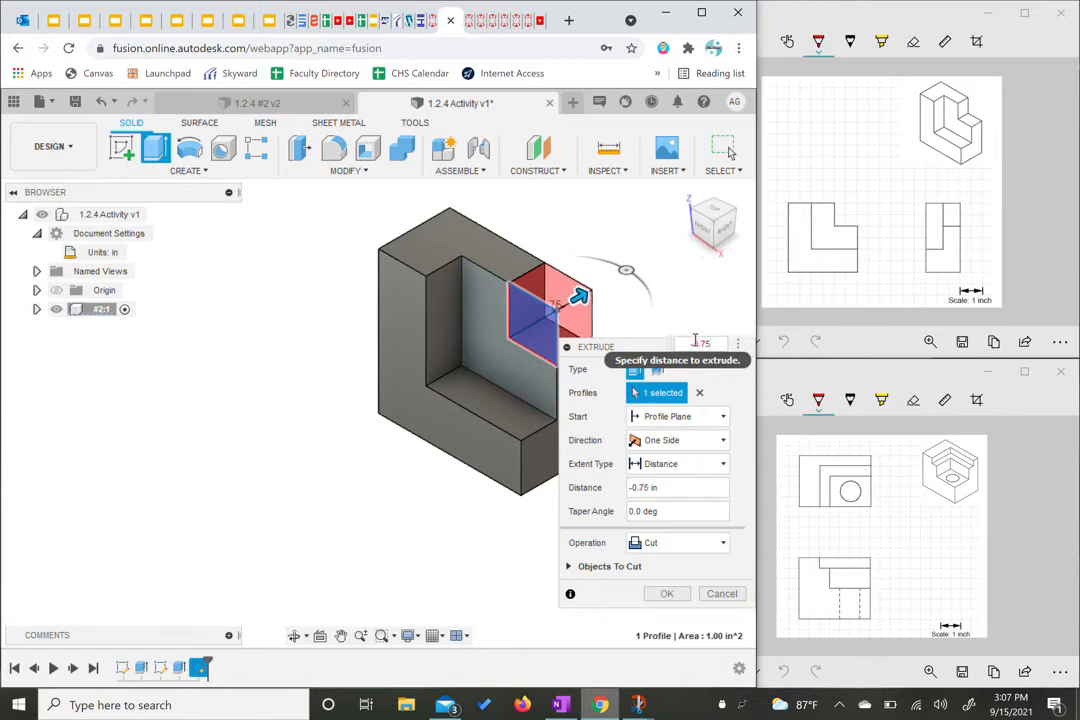
key(Return)
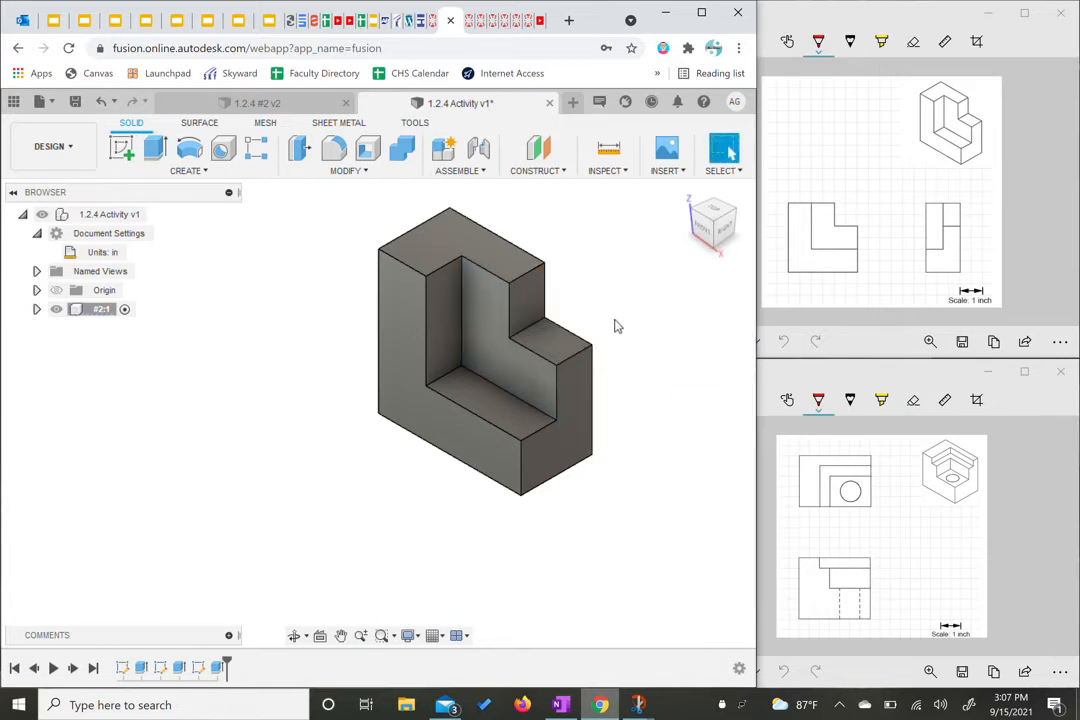
Save the design as a new version with the description "User Saved".
middle_drag(624, 316, 553, 314)
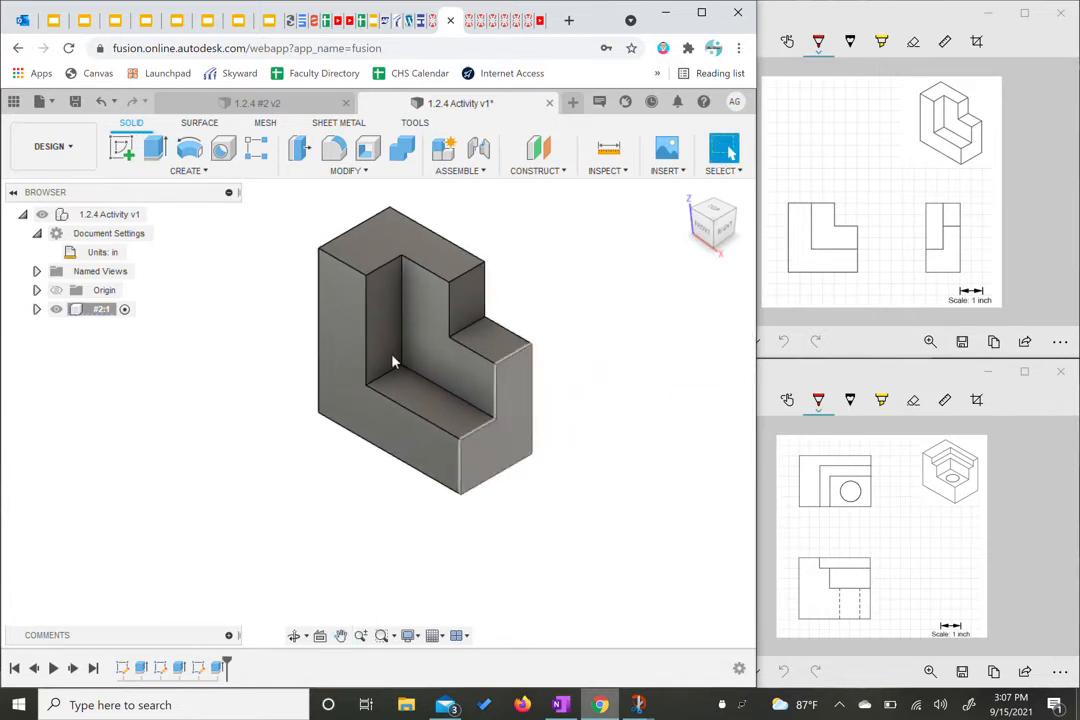
click(75, 103)
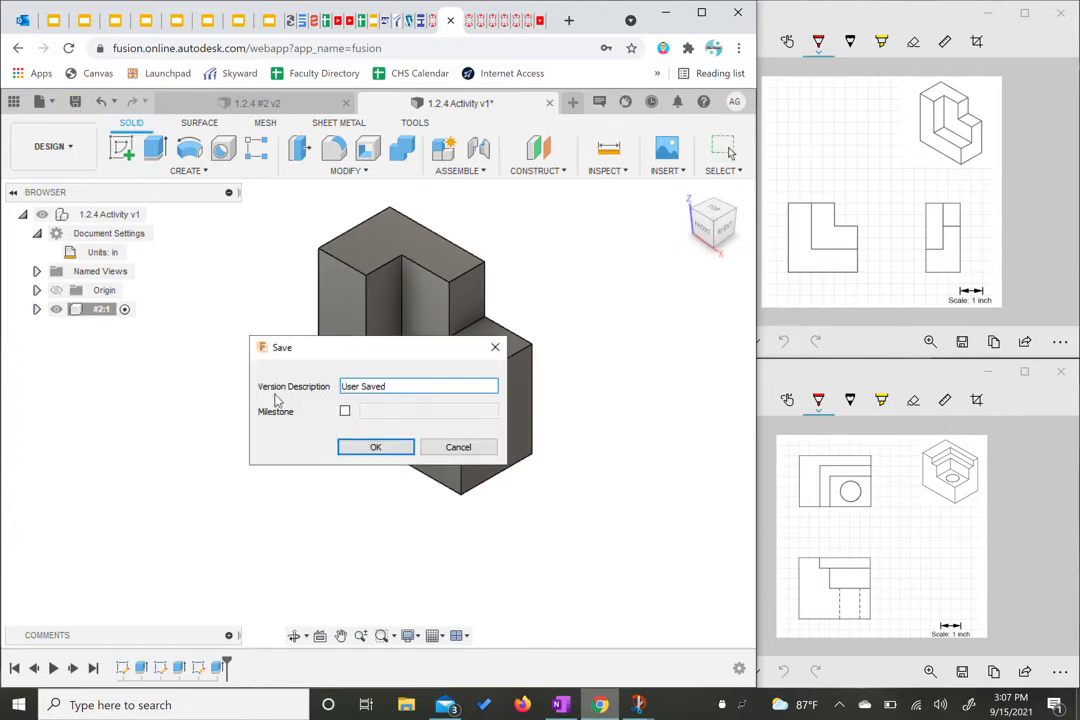
click(378, 448)
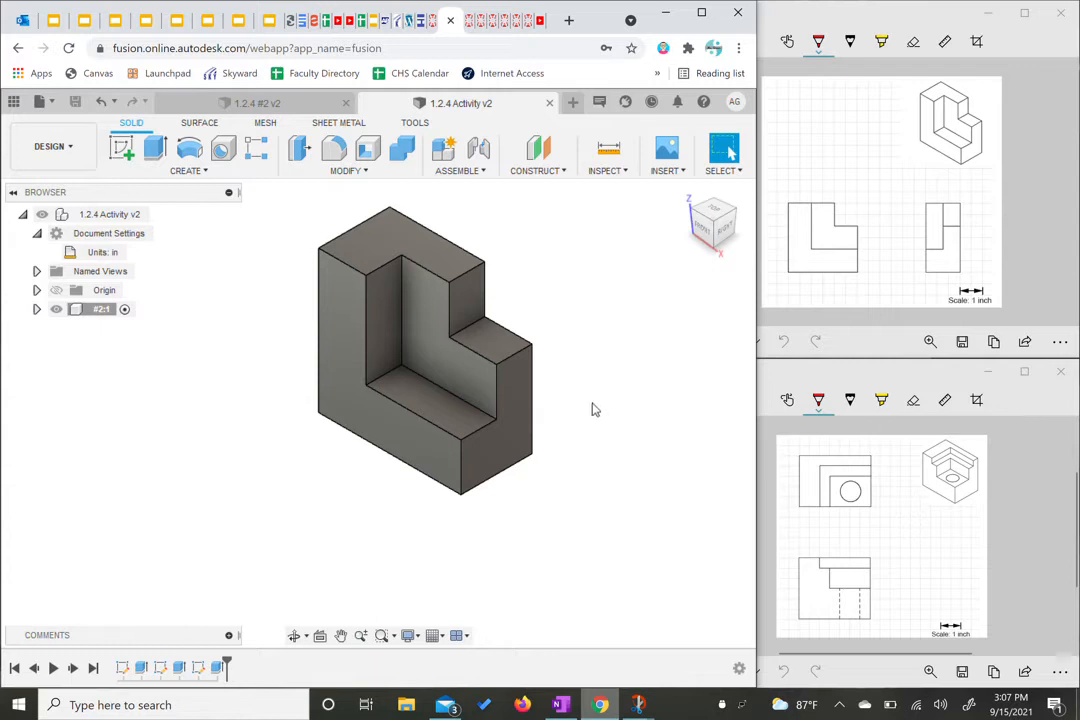
shift+middle_drag(601, 406, 516, 407)
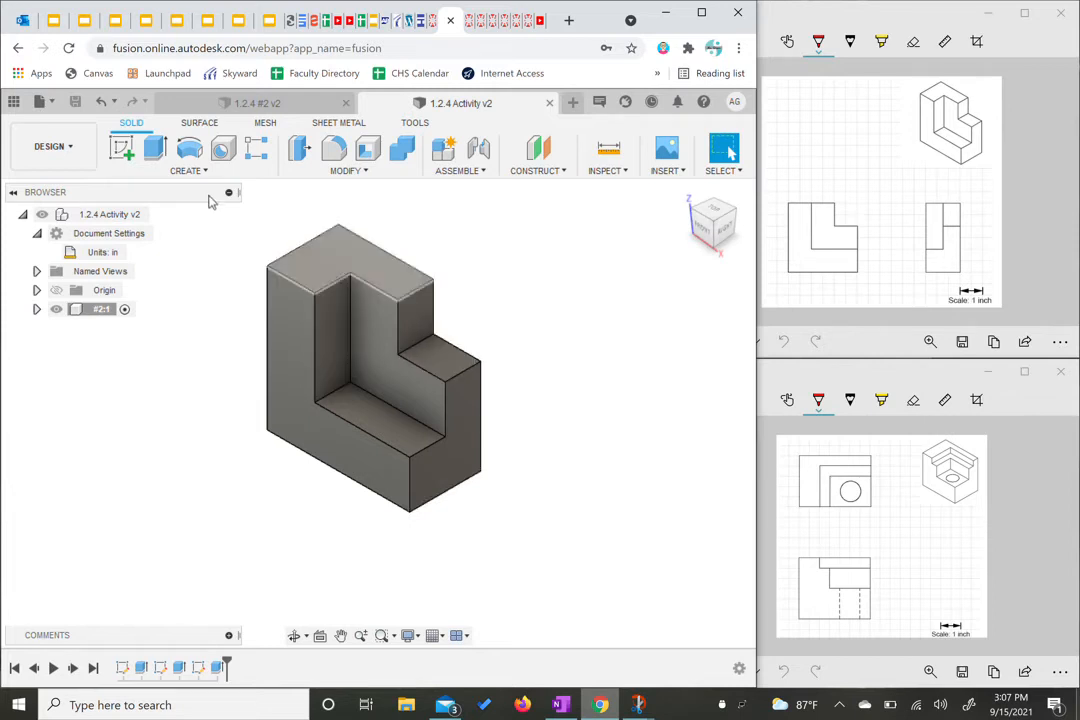
Create an active internal component named #3 with the top-level 1.2.4 Activity design as its parent.
click(185, 171)
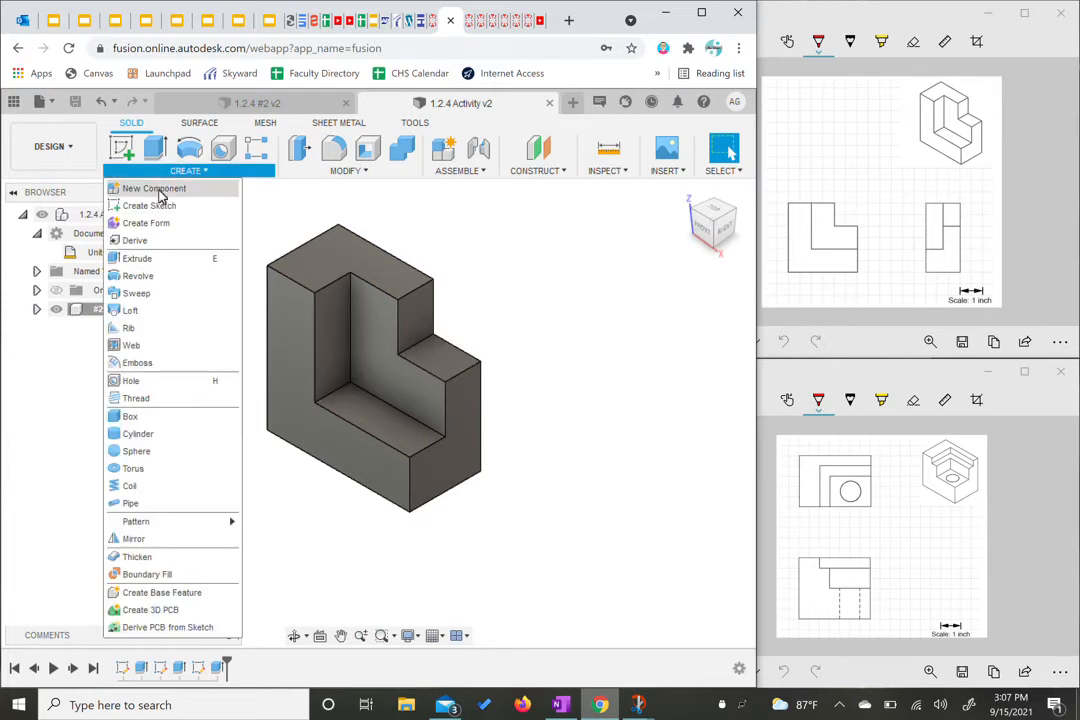
click(375, 224)
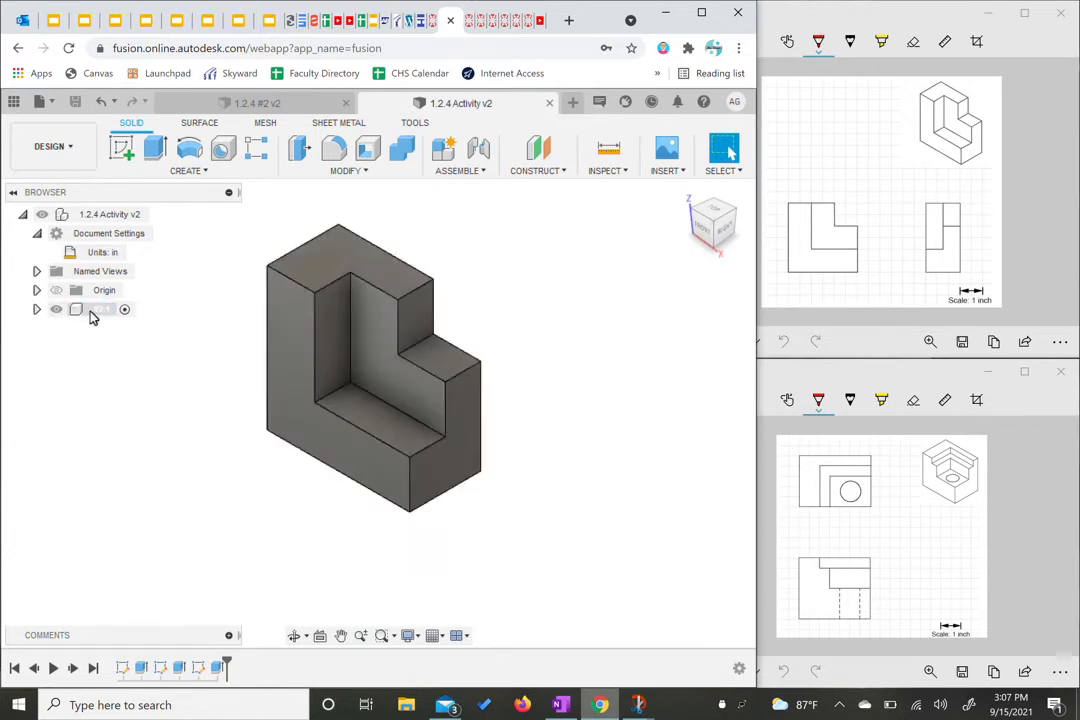
click(90, 215)
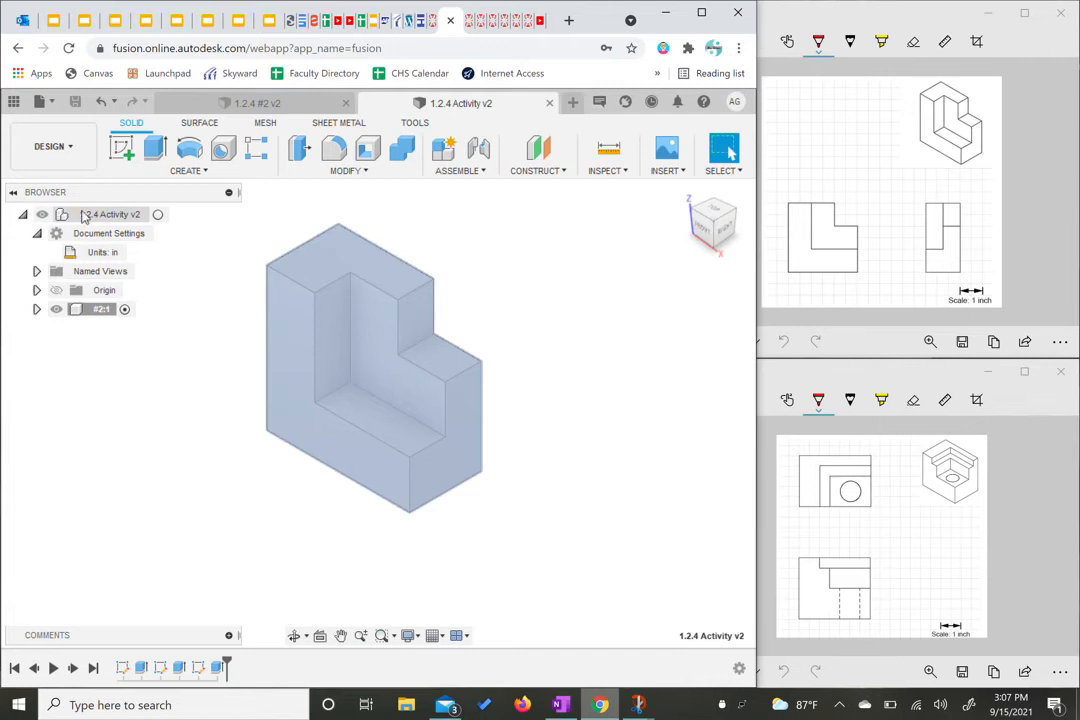
click(188, 170)
click(165, 186)
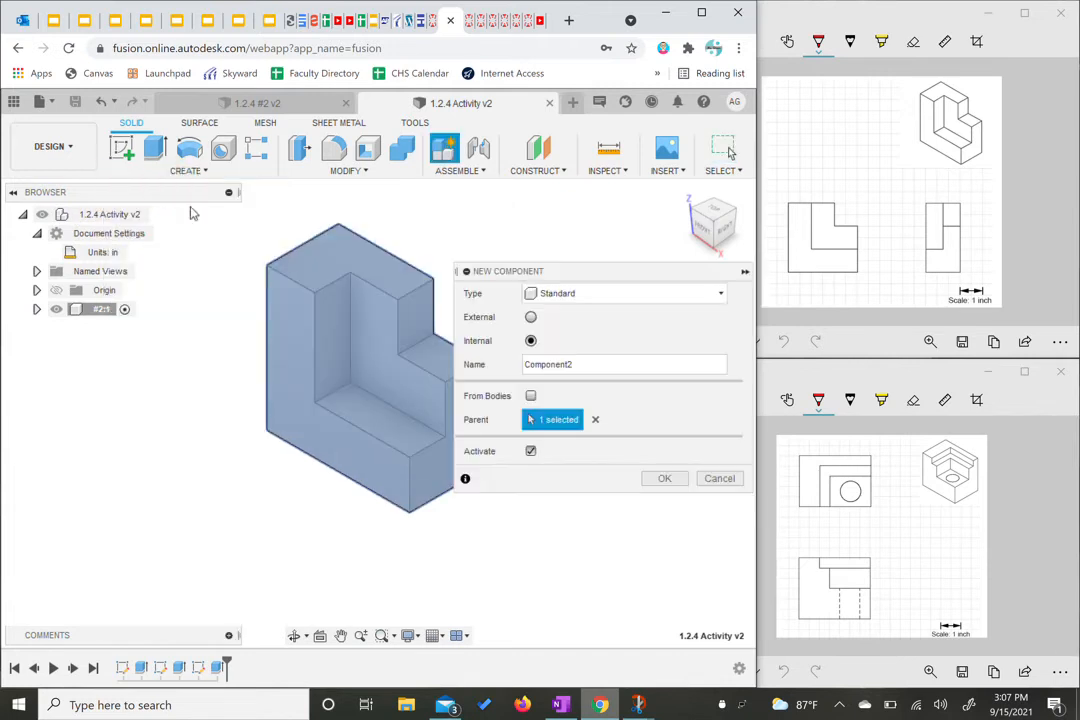
drag(598, 366, 458, 362)
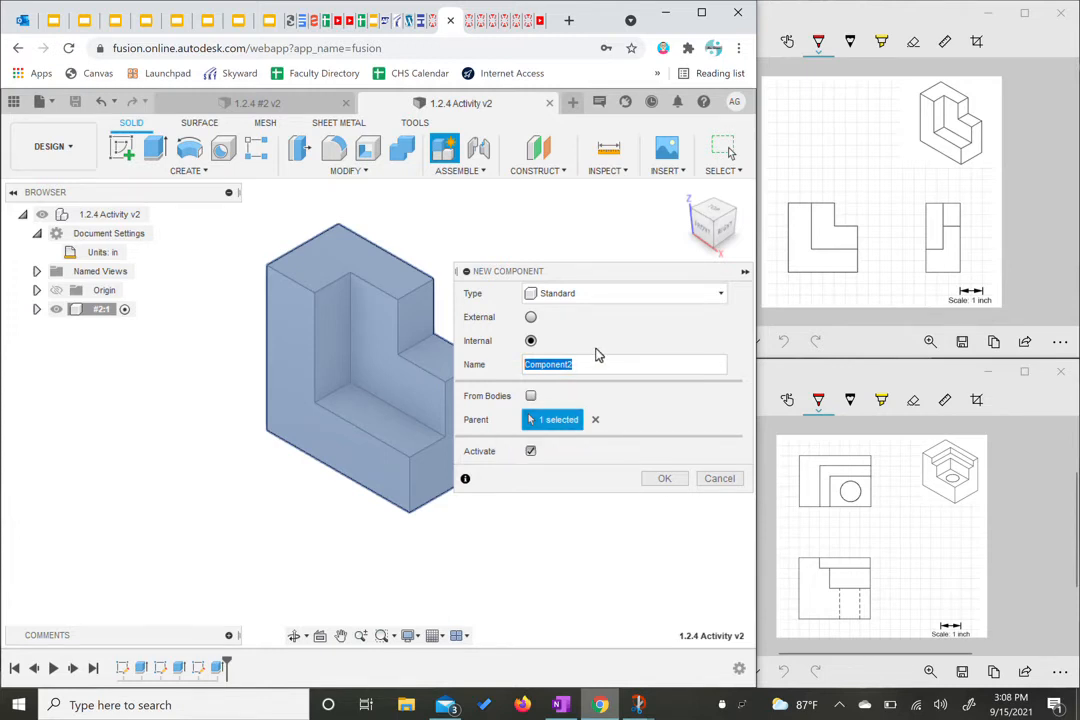
text(#3)
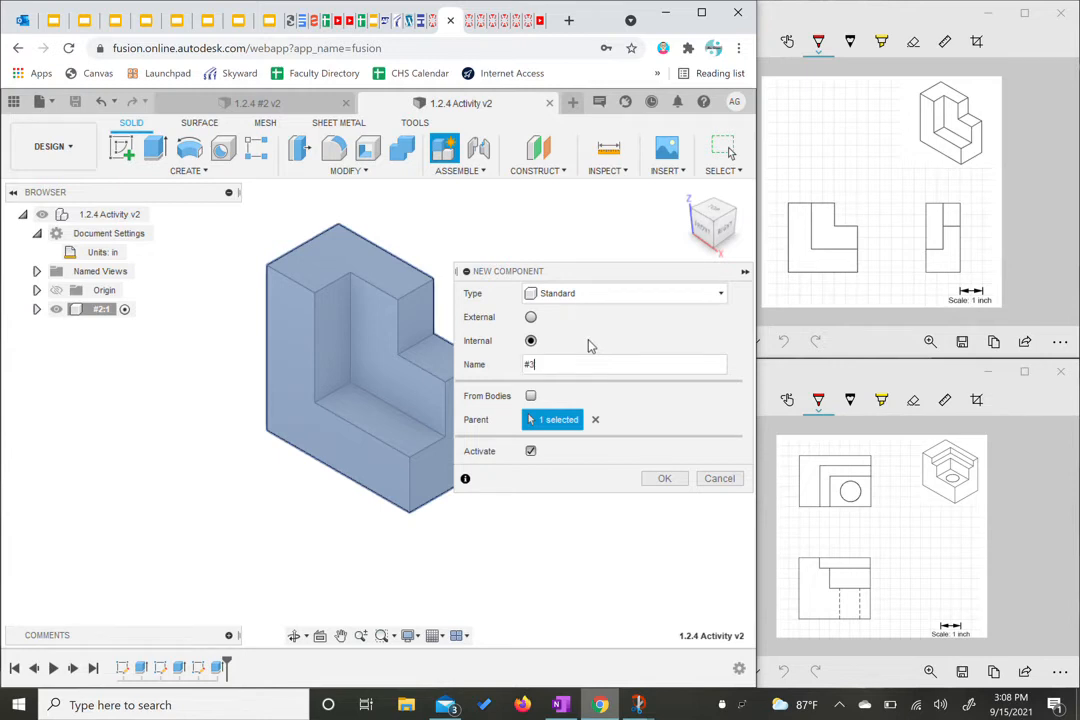
click(666, 479)
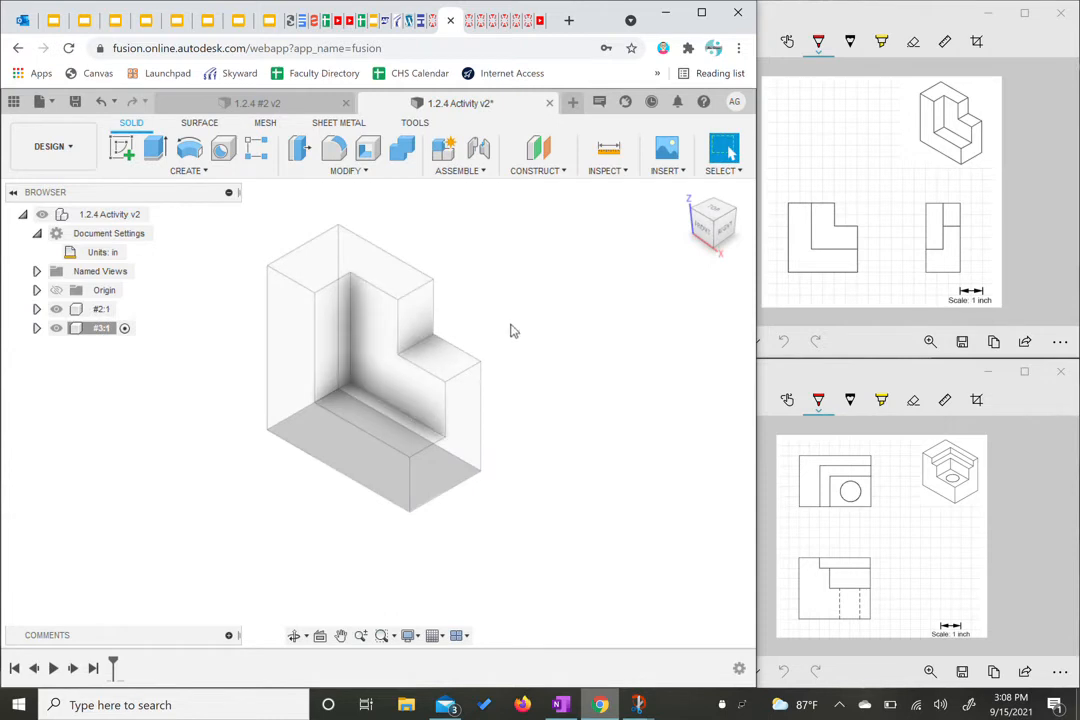
On the front origin plane, sketch a 3.5 in wide by 3 in high rectangle beside the #2 block and finish the sketch.
middle_drag(554, 328, 490, 333)
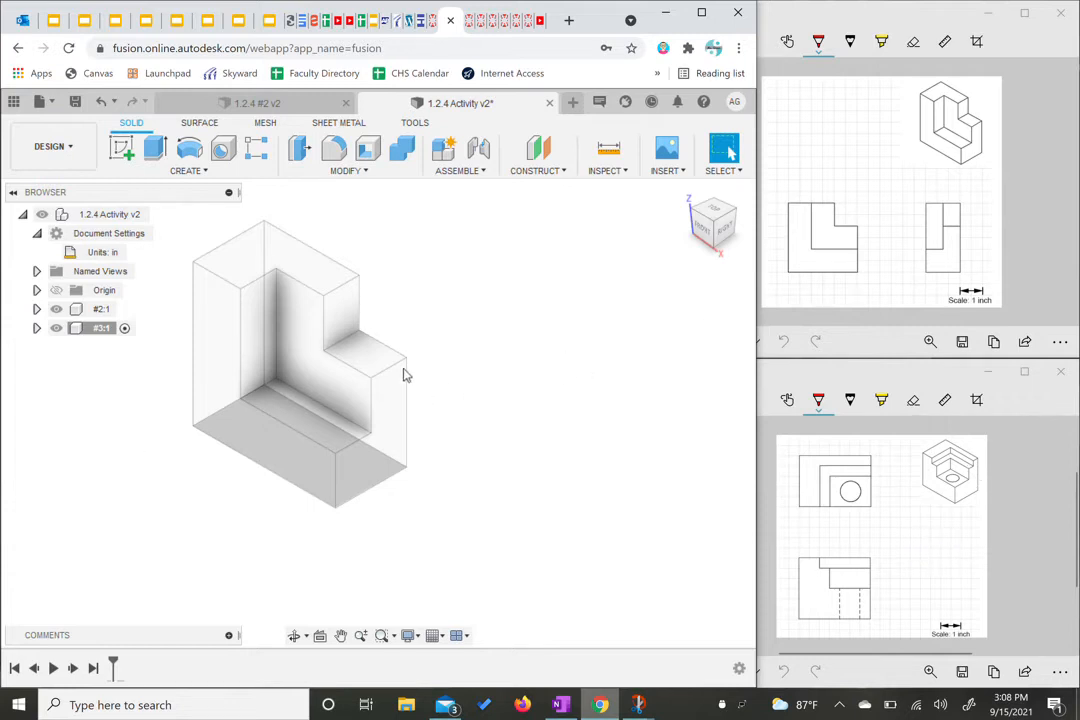
click(124, 152)
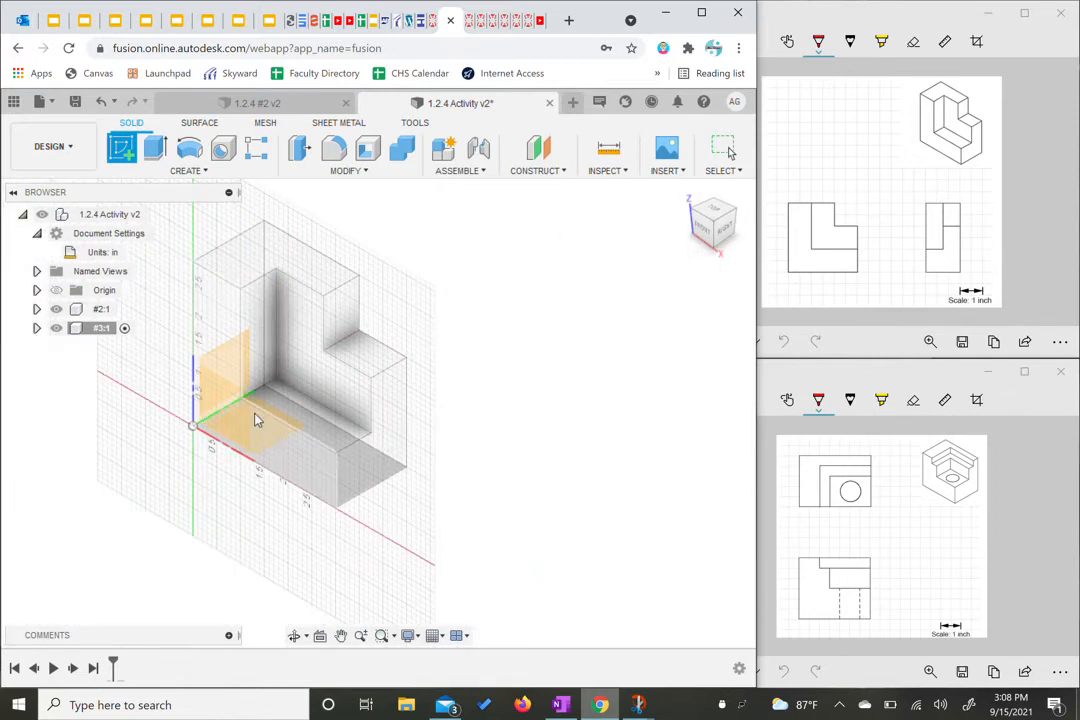
click(225, 422)
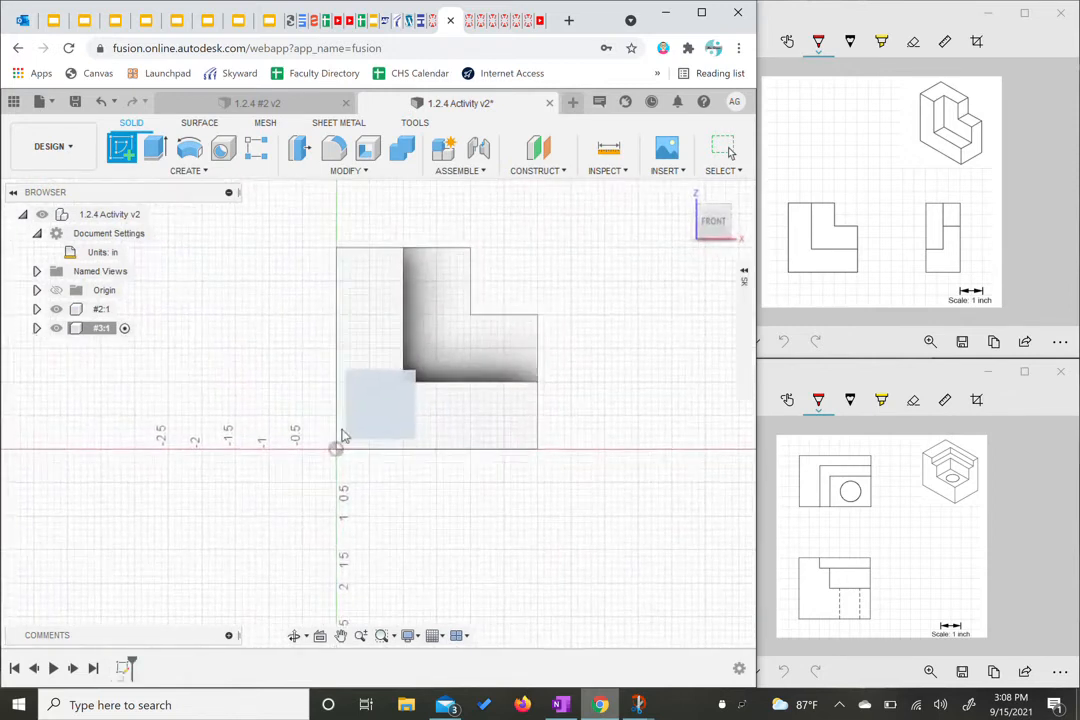
mouse_move(521, 433)
mouse_down()
mouse_move(456, 465)
mouse_move(410, 450)
mouse_up()
key(Escape)
middle_drag(487, 458, 447, 468)
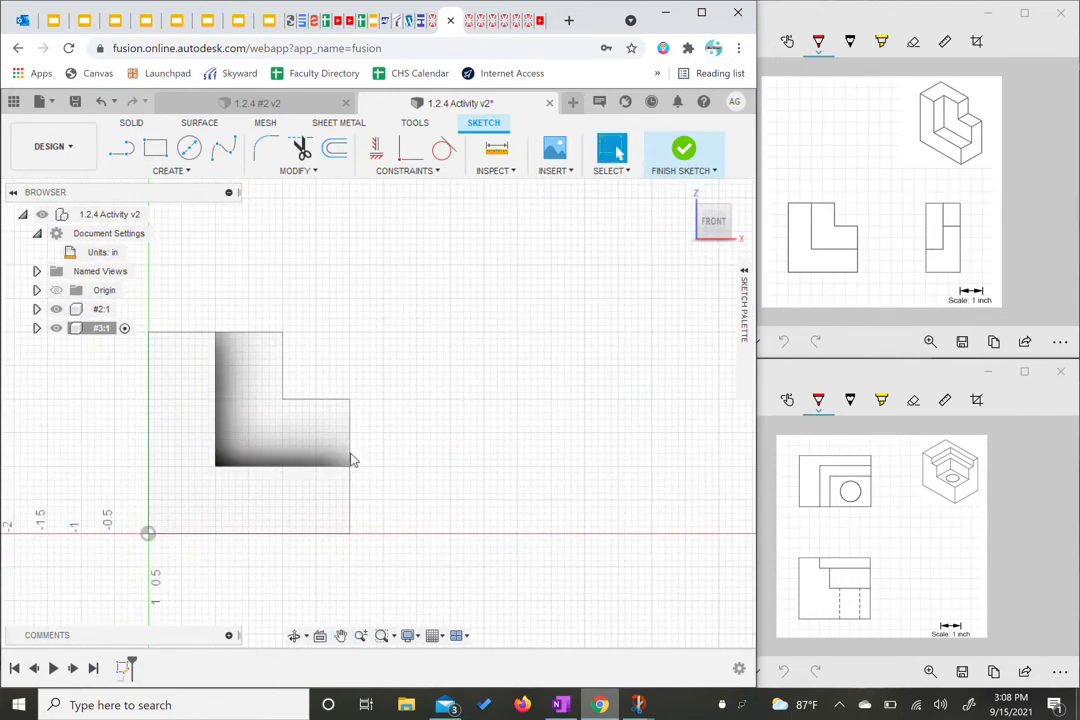
middle_drag(665, 487, 607, 501)
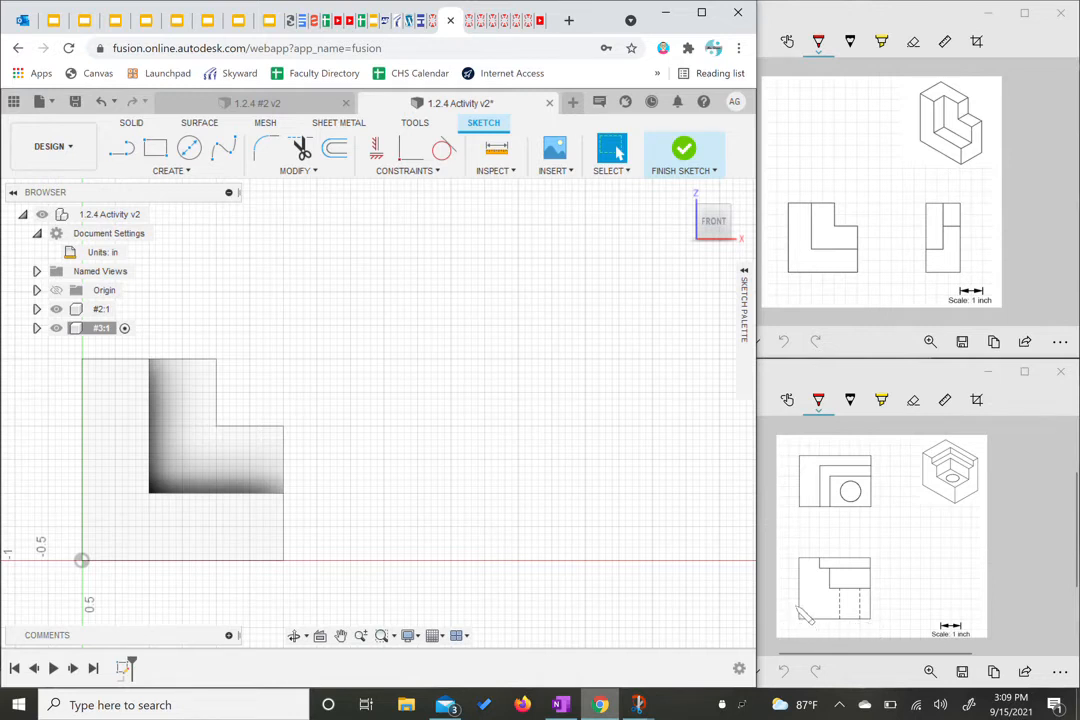
click(155, 148)
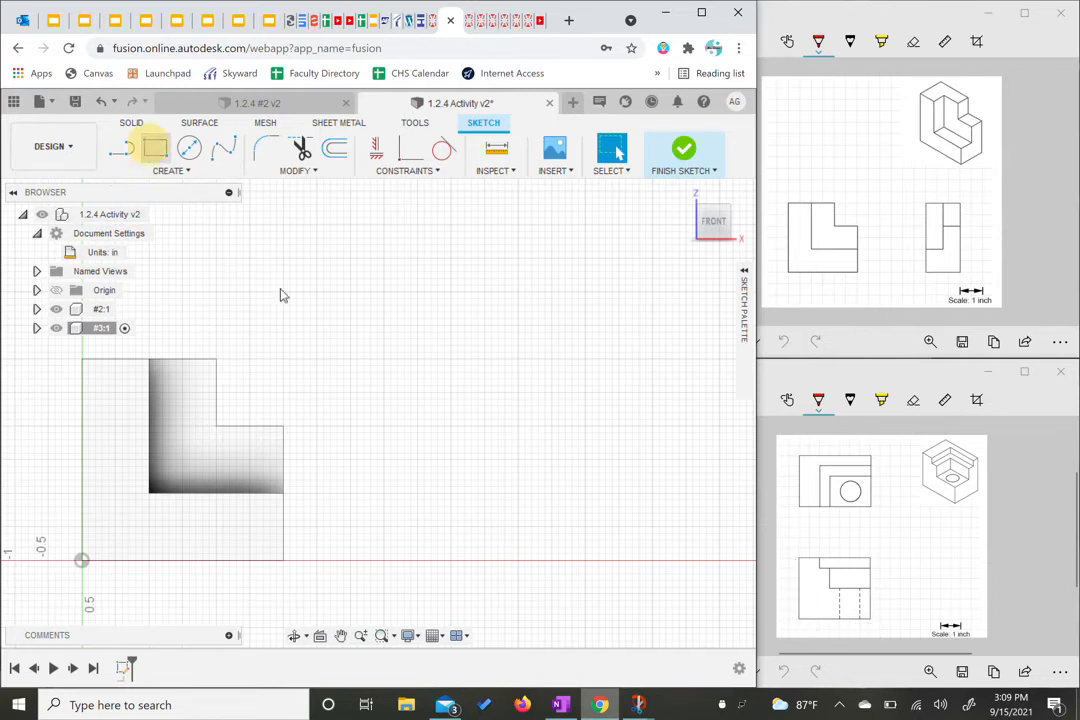
click(384, 561)
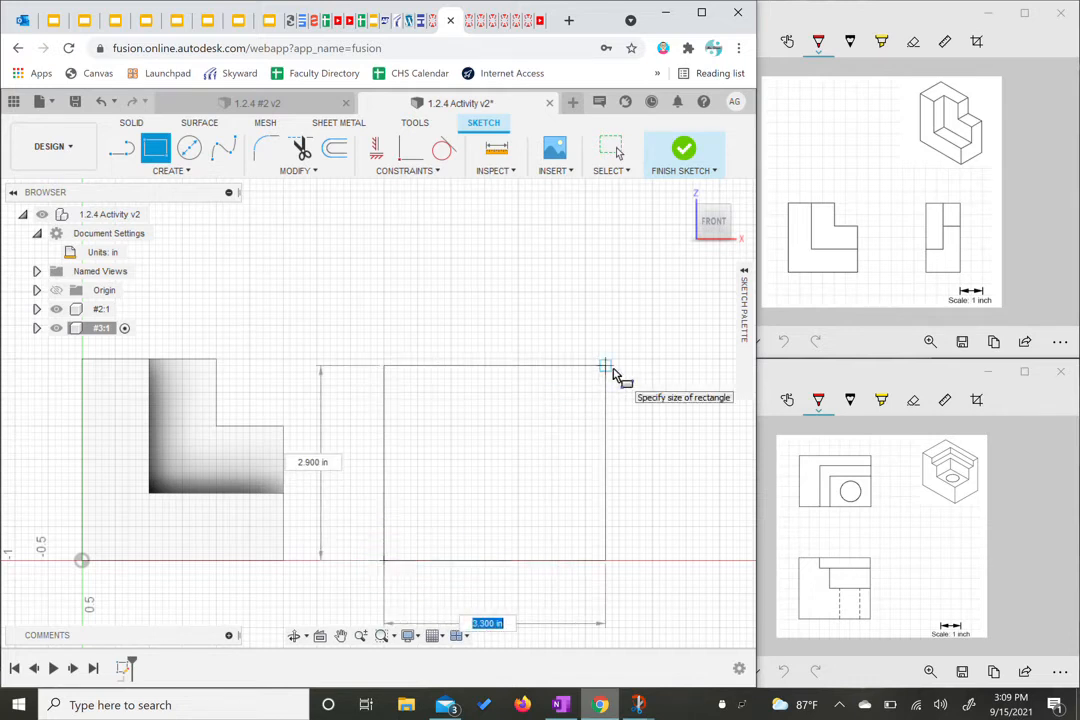
text(3.5)
key(Tab)
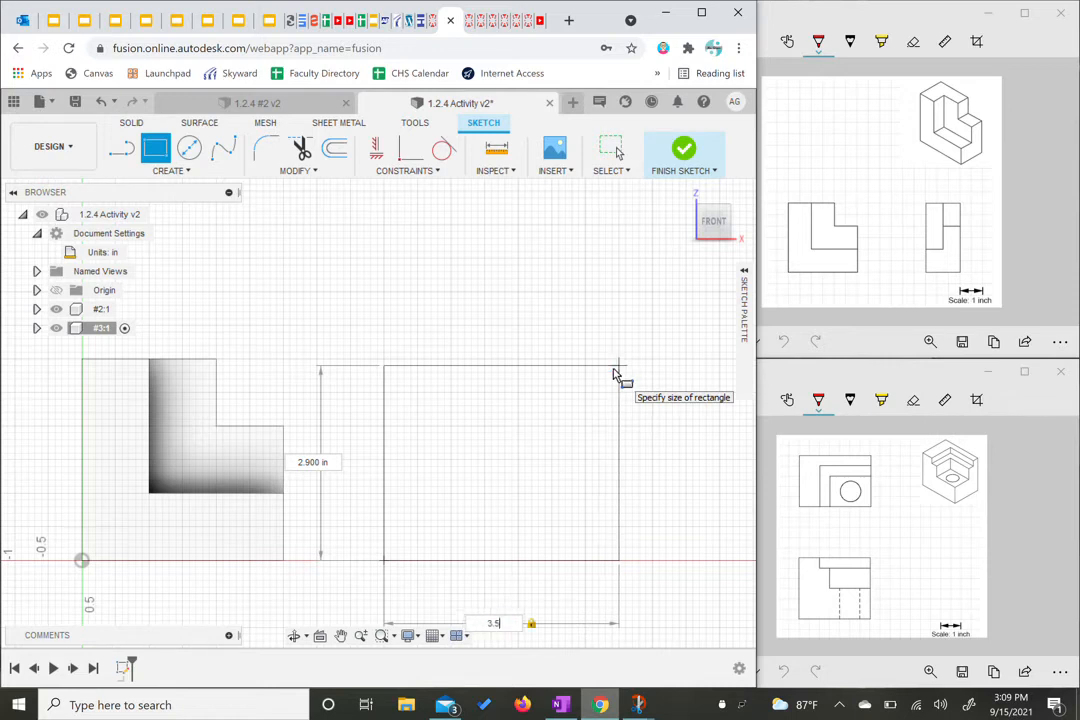
text(3)
key(Tab)
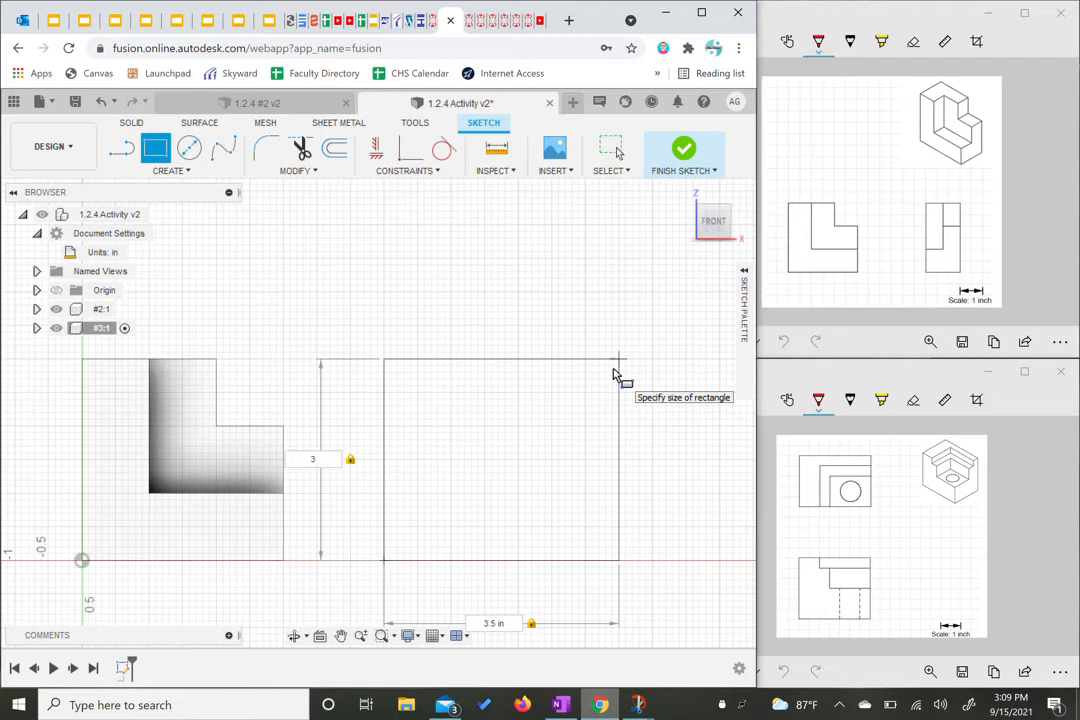
key(Return)
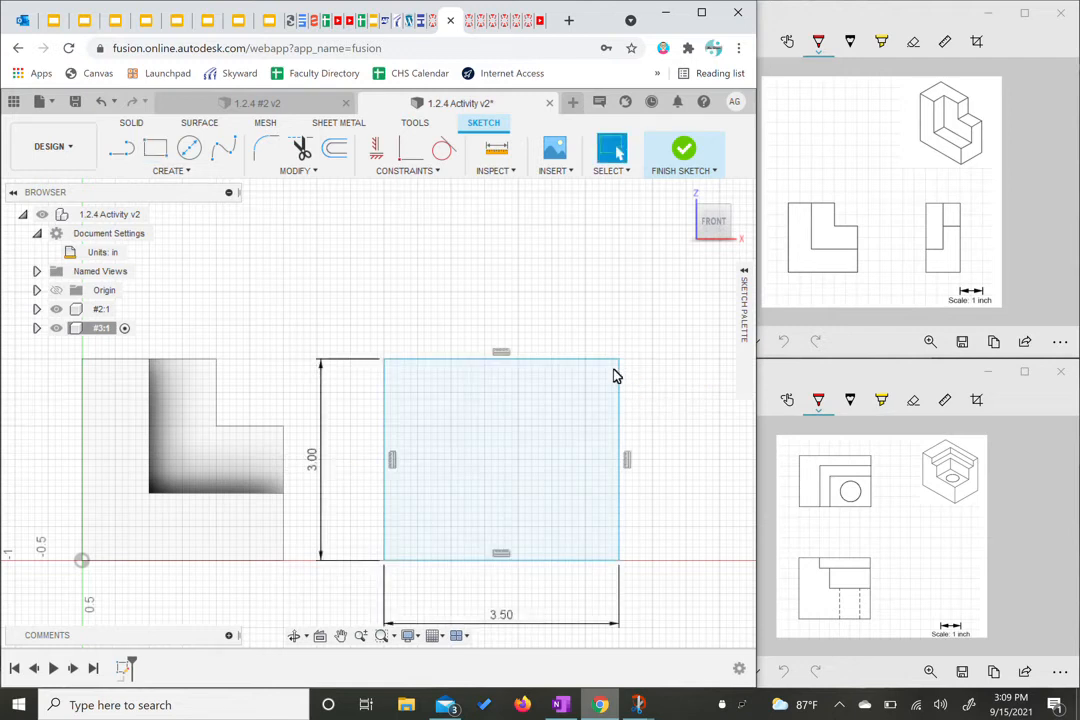
click(684, 149)
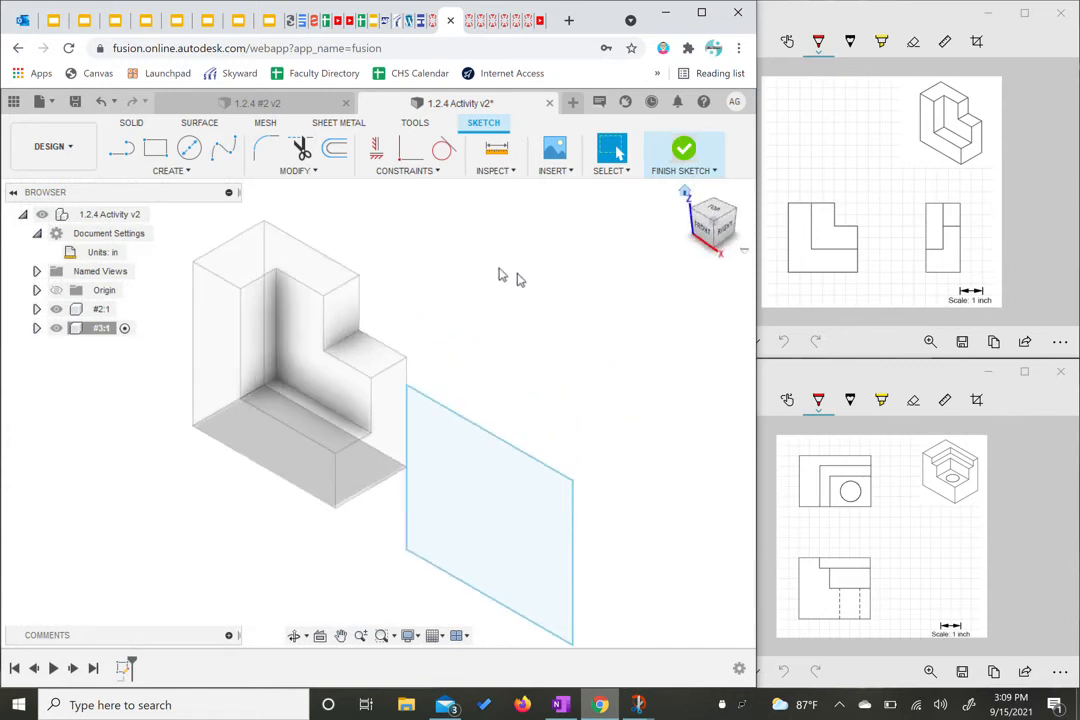
Extrude the rectangle 2.5 in as a new body in component #3.
key(e)
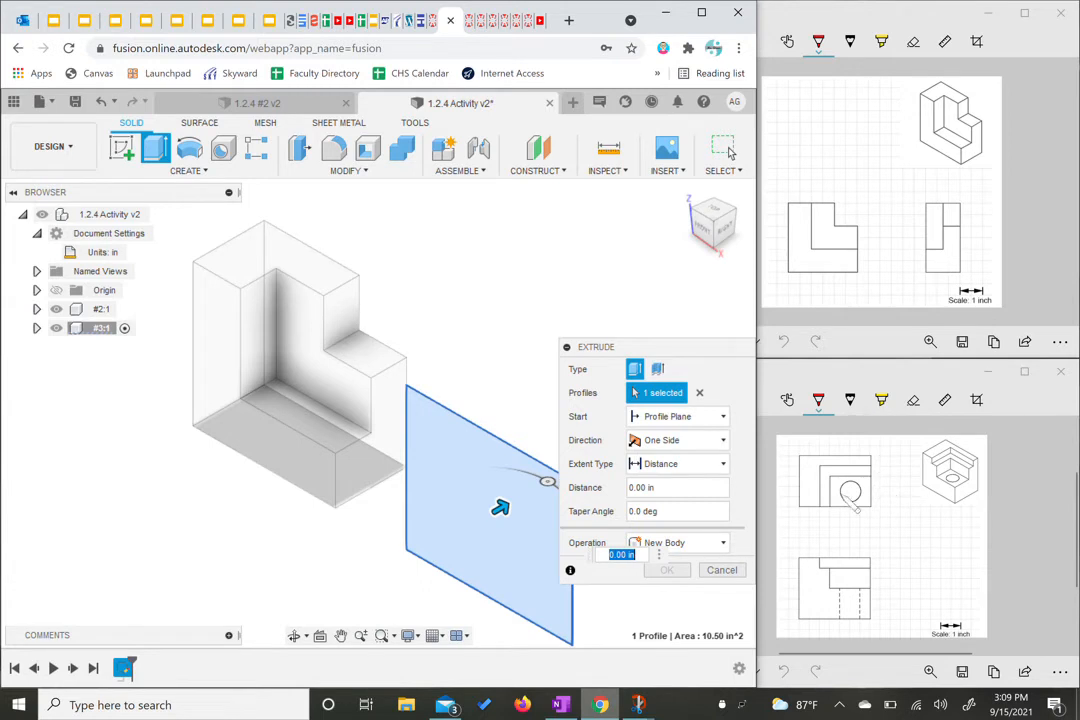
text(2)
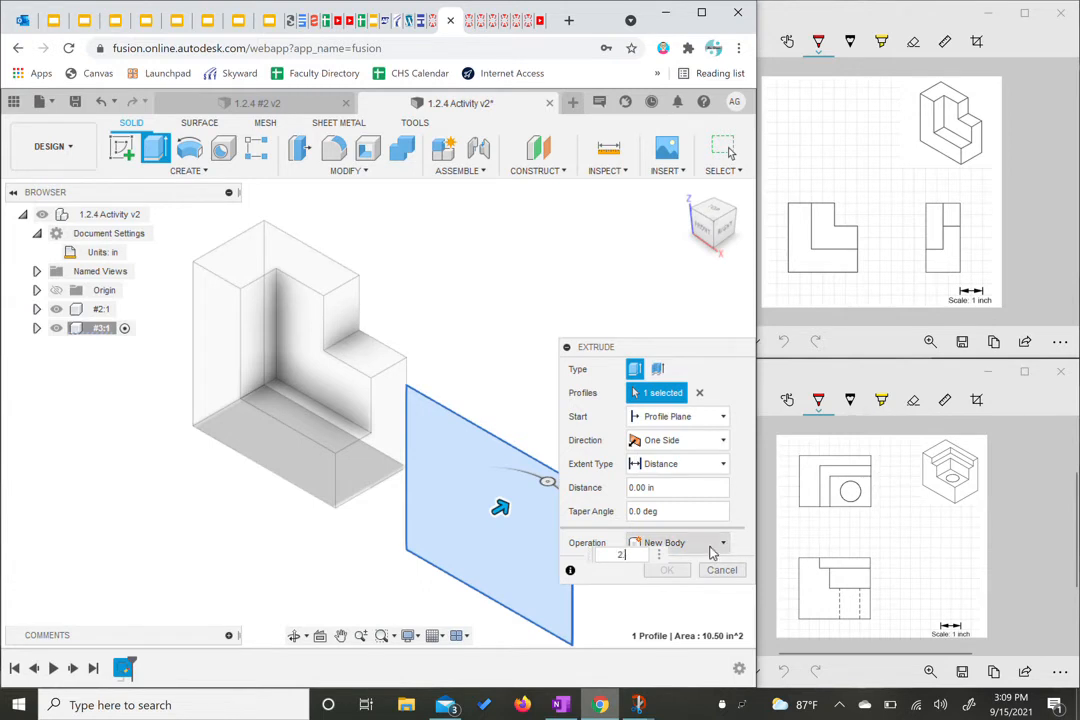
text(.5)
key(Return)
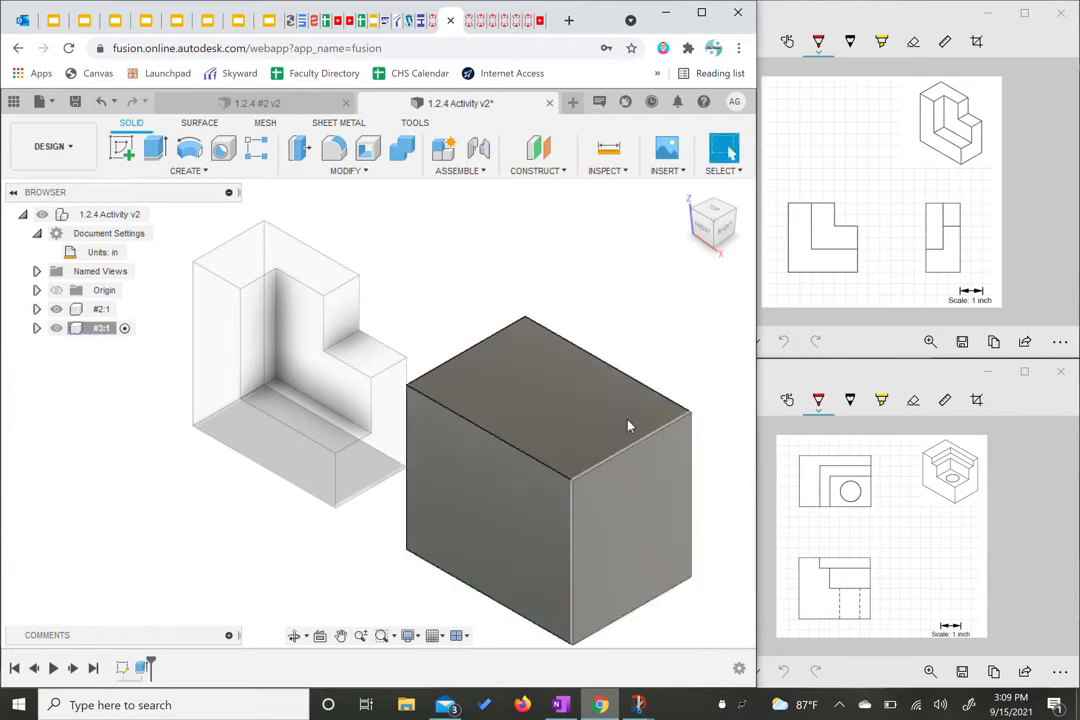
drag(604, 380, 610, 374)
key(Escape)
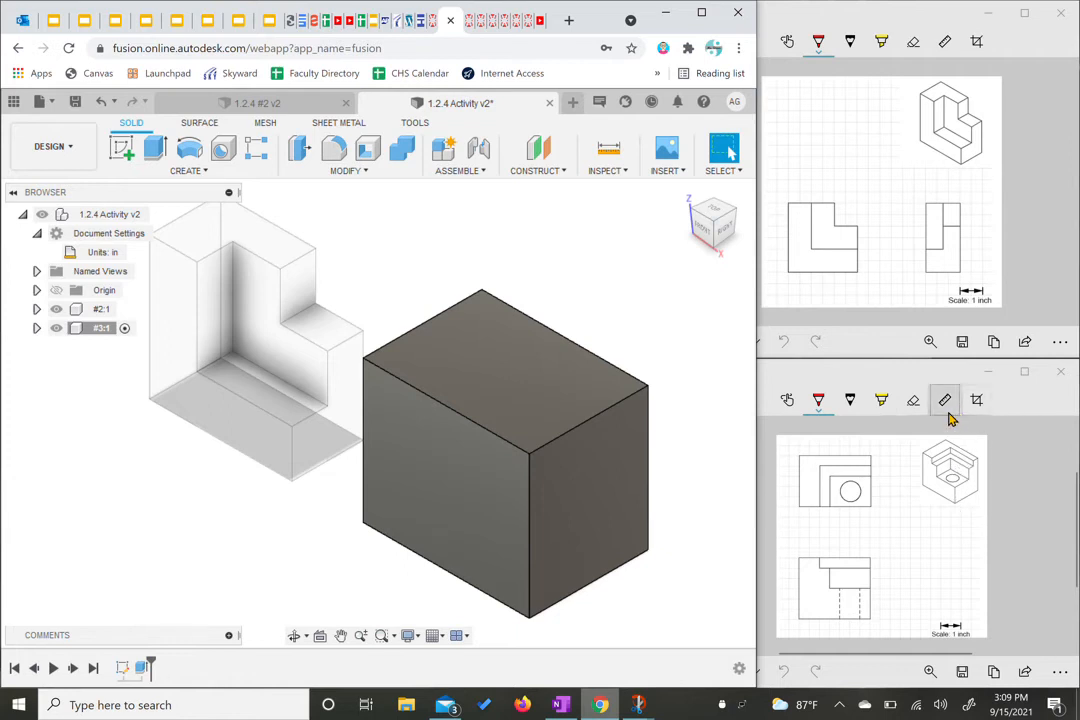
click(913, 400)
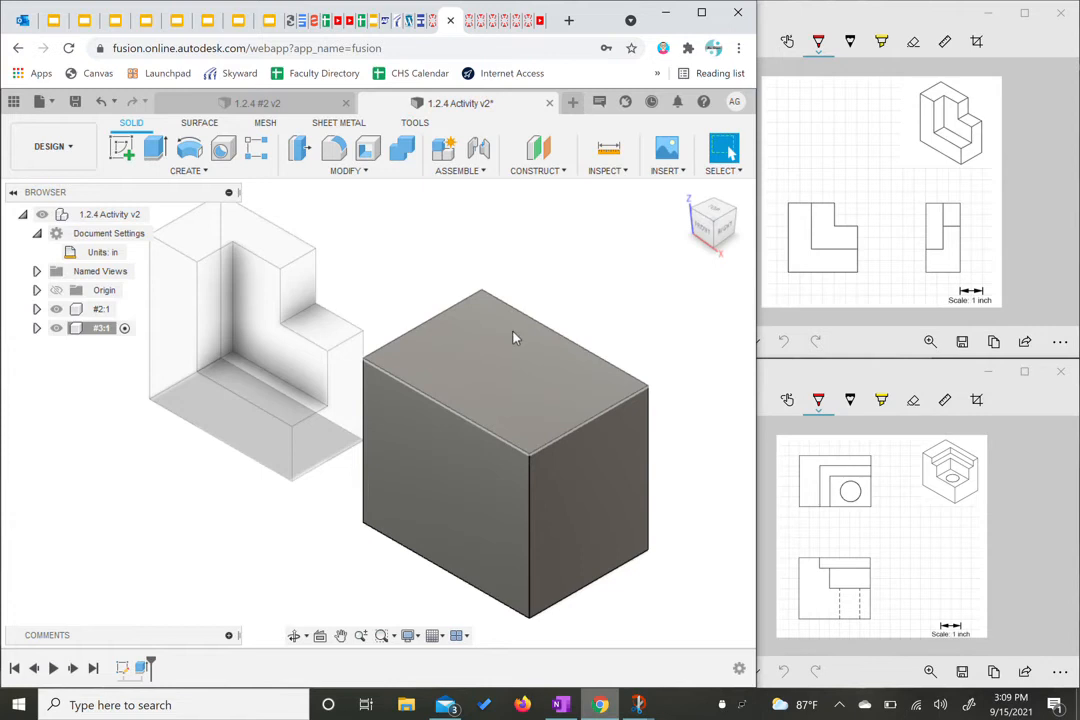
On the new block's top face, sketch a 2.5 in by 2 in rectangle from the front-right corner.
click(120, 155)
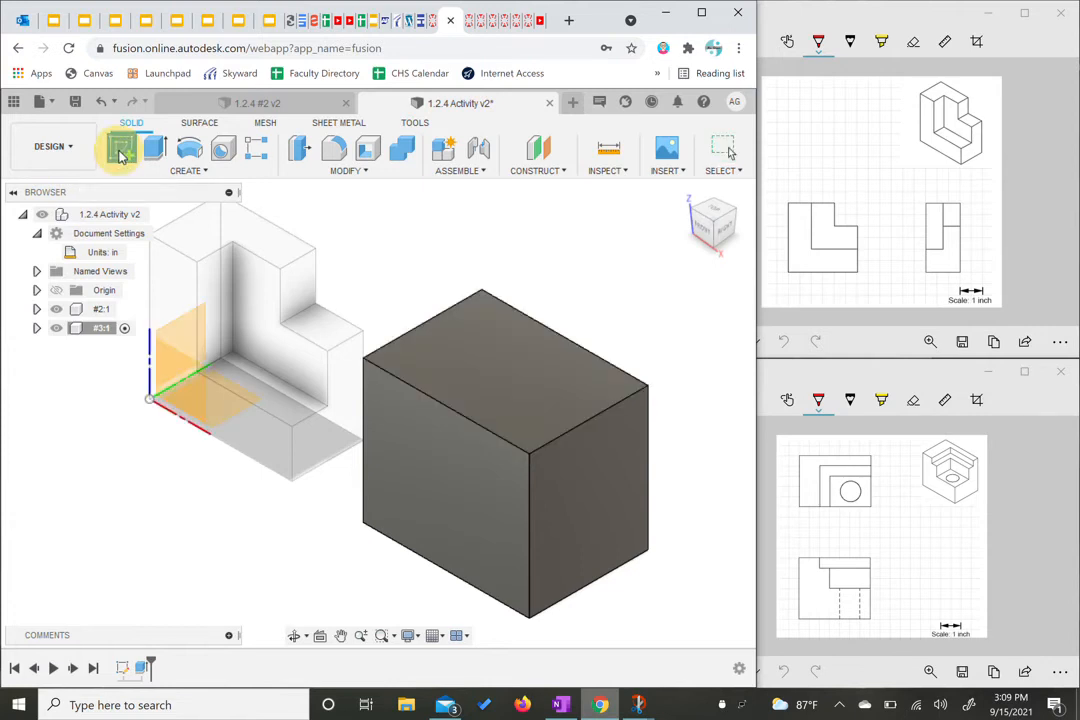
click(513, 367)
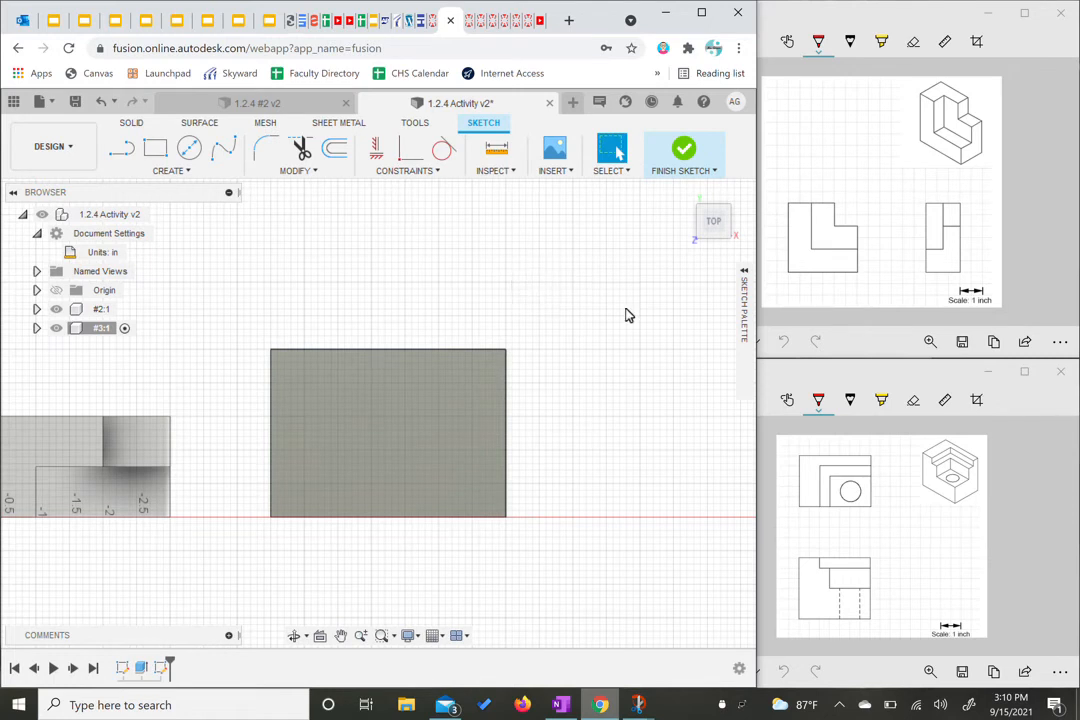
click(155, 148)
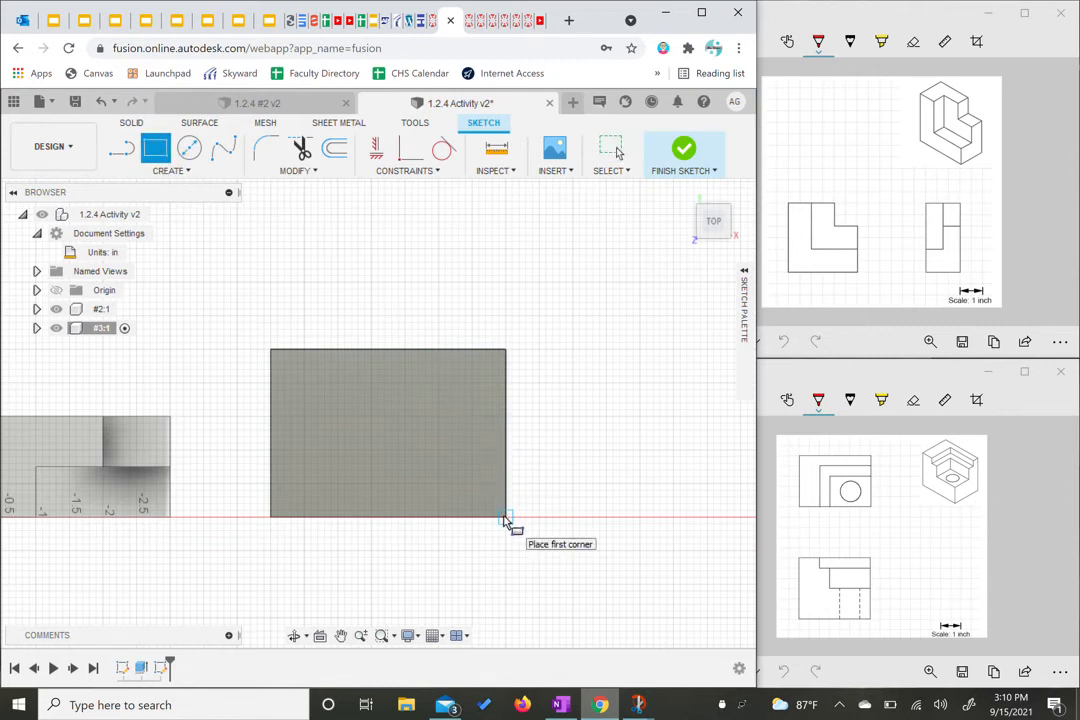
click(505, 518)
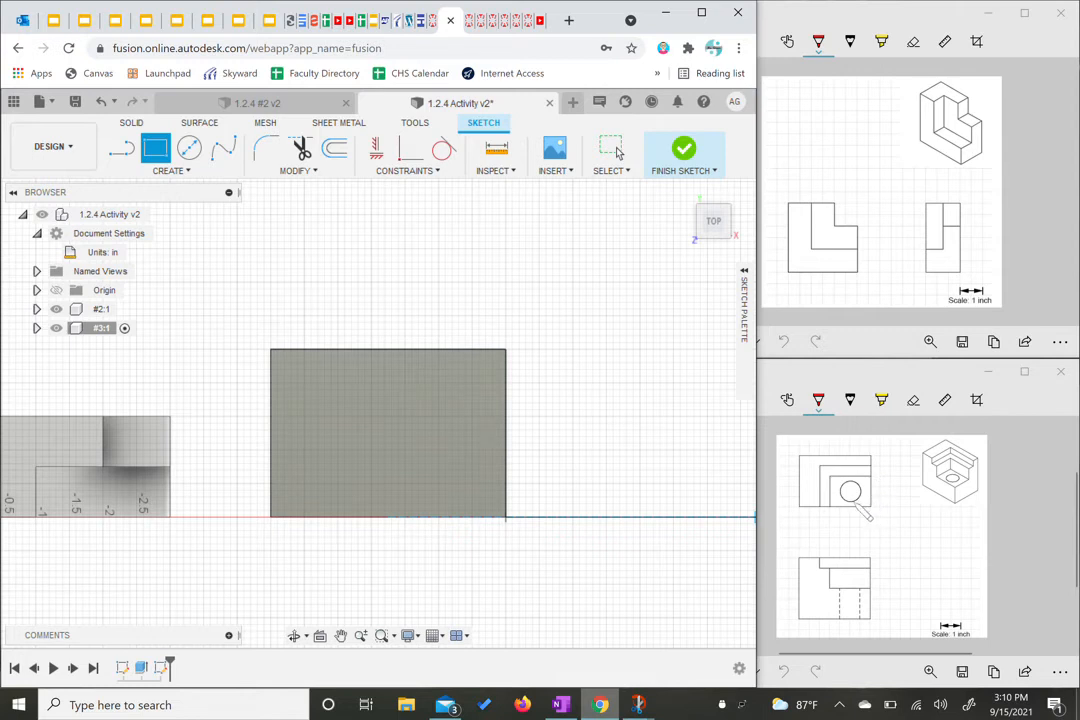
click(506, 517)
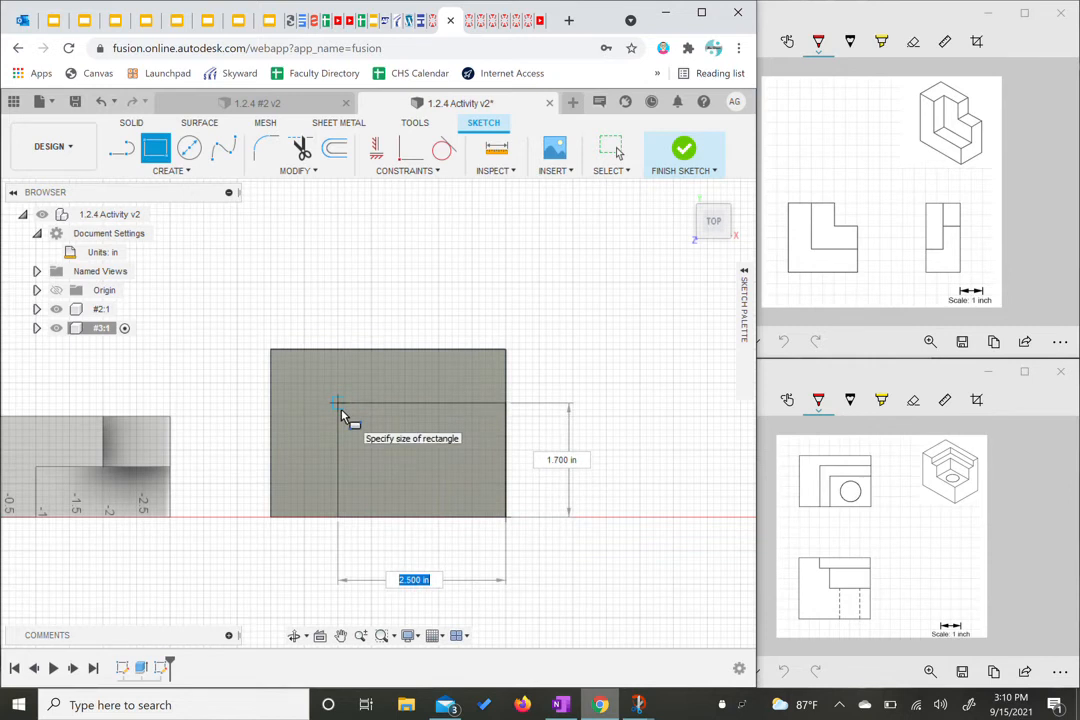
text(2.5)
key(Tab)
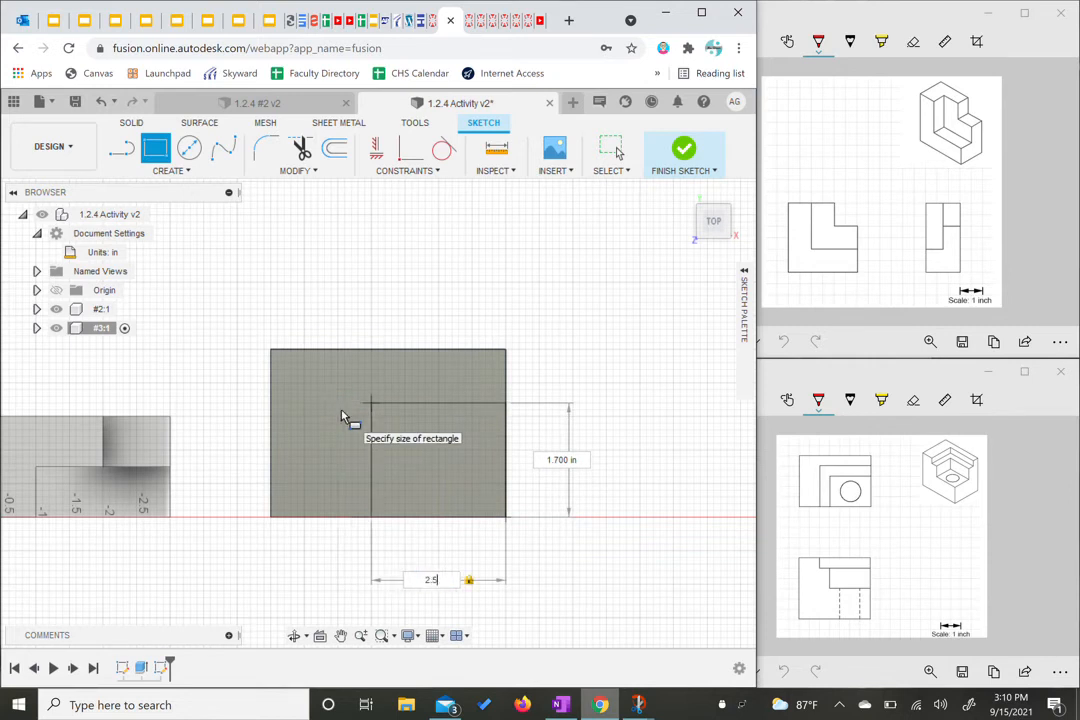
text(2)
key(Return)
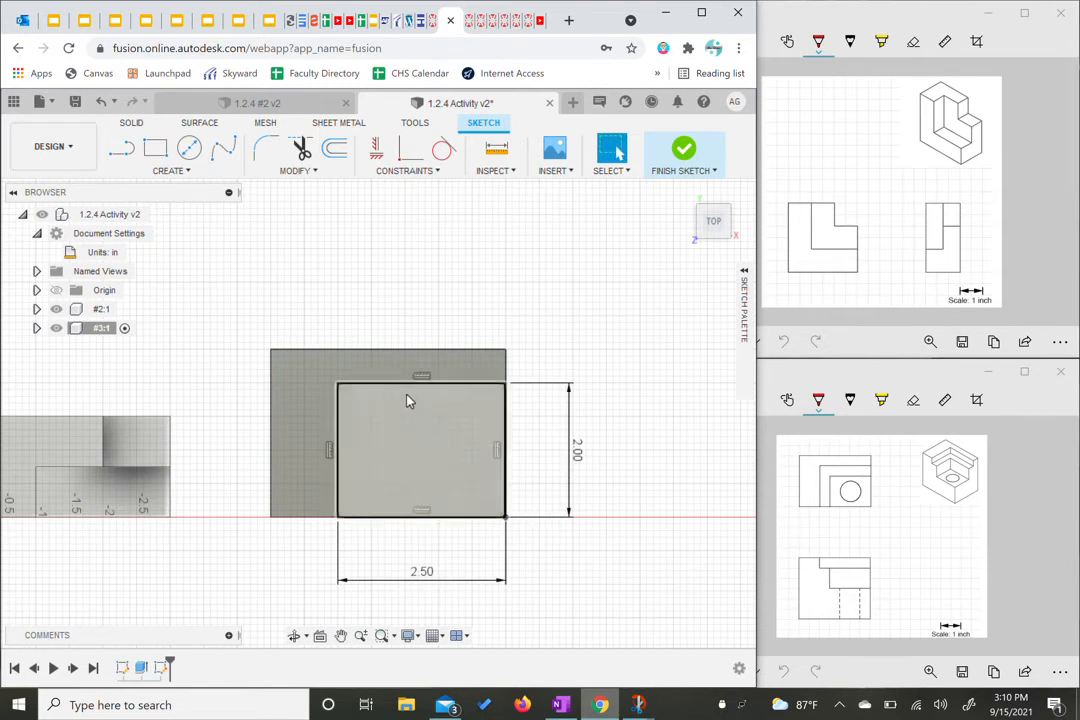
Add a 2 in by 1.5 in rectangle from the same front-right corner of the top face.
click(155, 150)
click(506, 517)
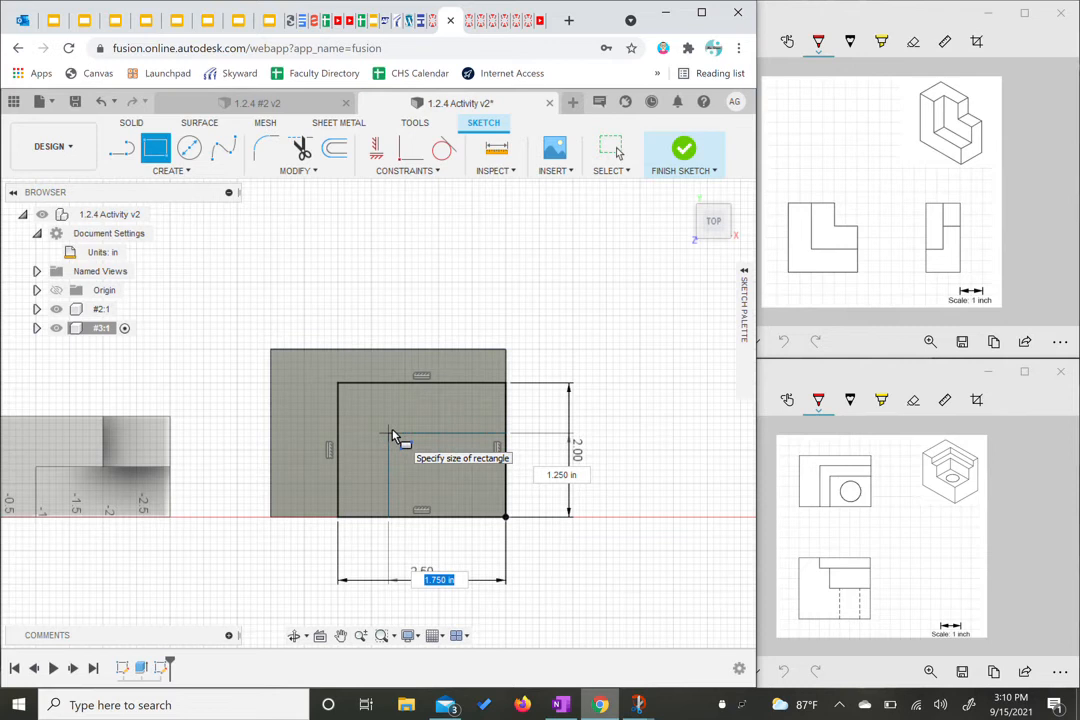
text(2)
key(Tab)
text(1.5)
key(Return)
key(Escape)
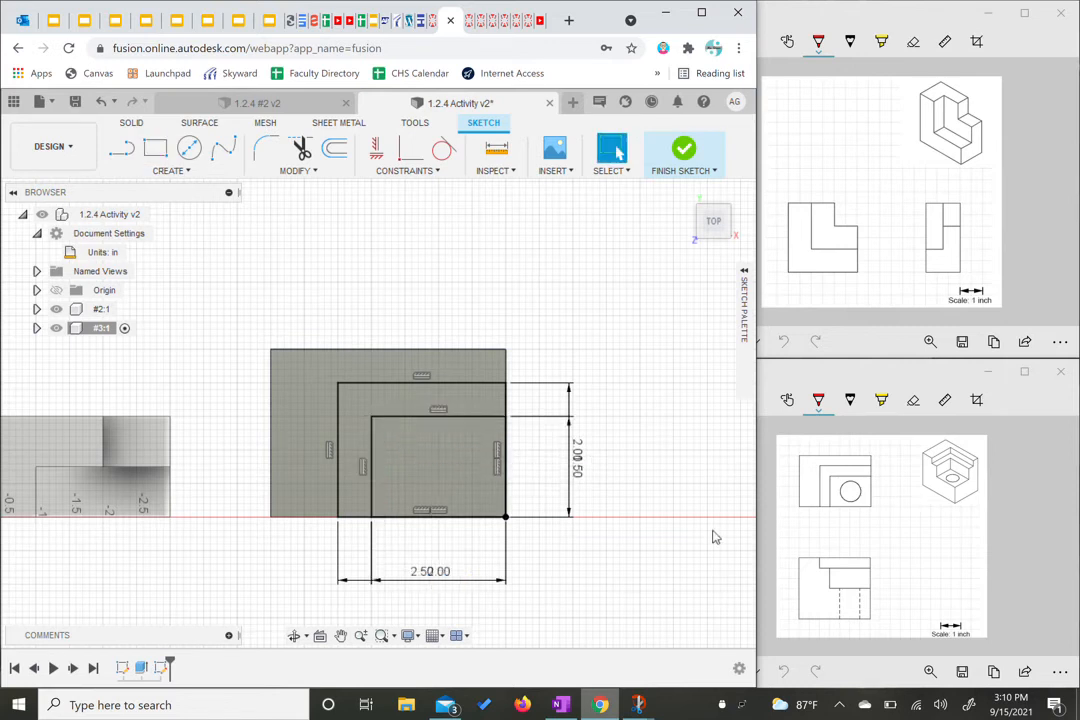
Draw a 1 in diameter circle centred in the smaller rectangle and finish the sketch.
click(189, 147)
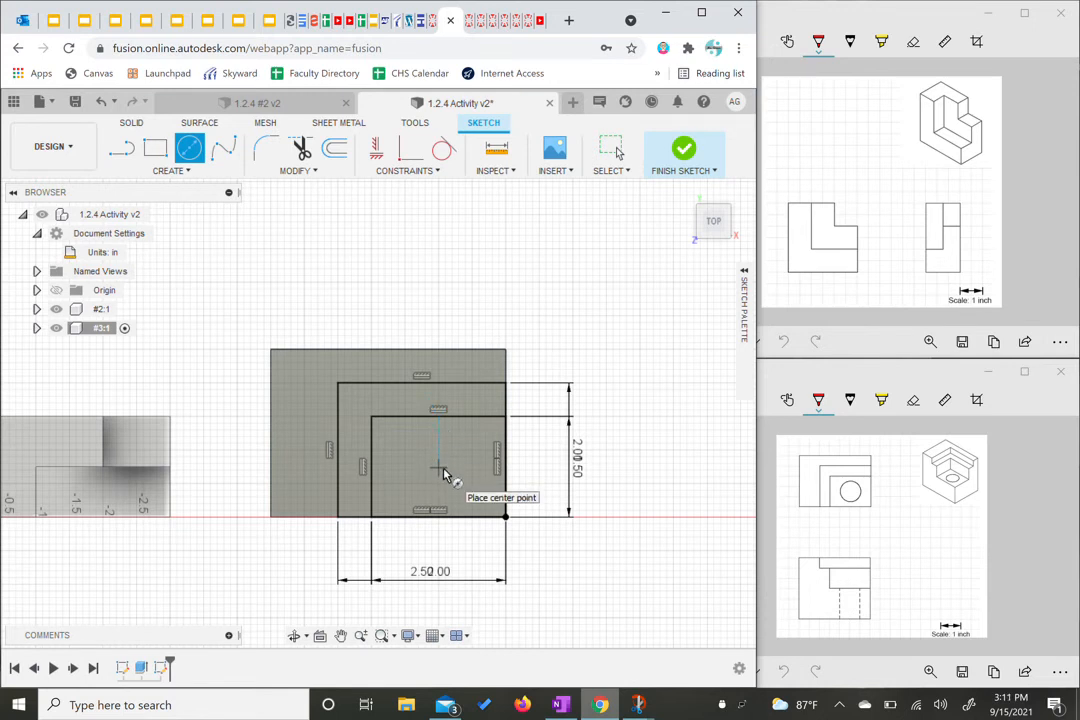
scroll(445, 470, up, 2)
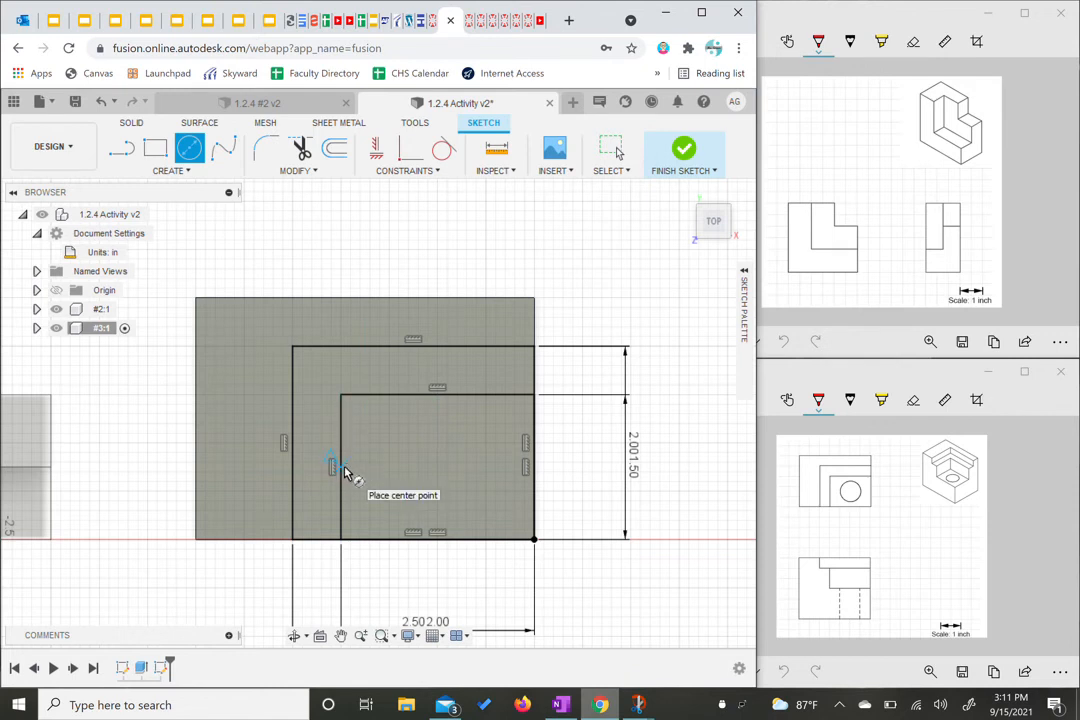
click(437, 467)
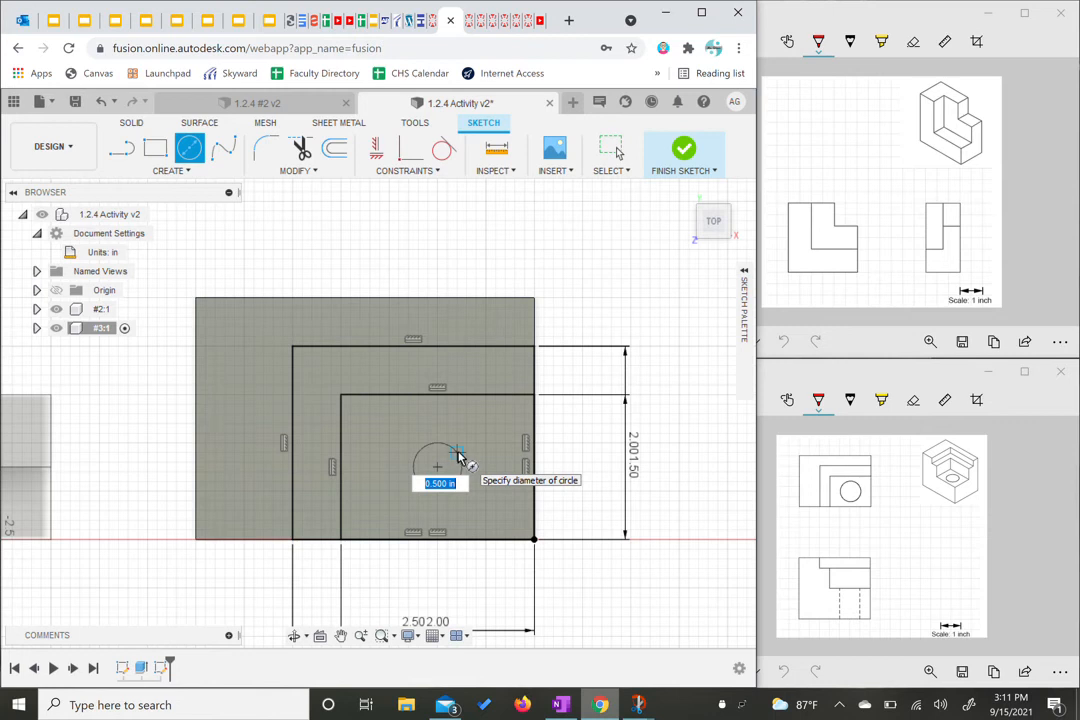
text(1)
key(Return)
key(Escape)
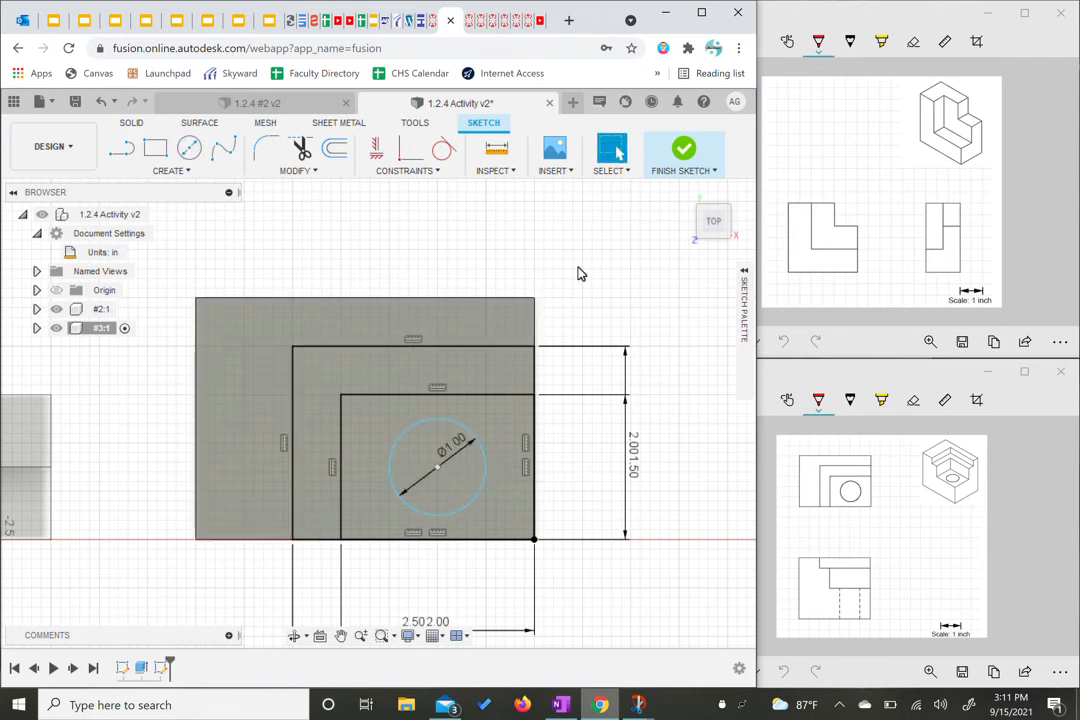
click(683, 150)
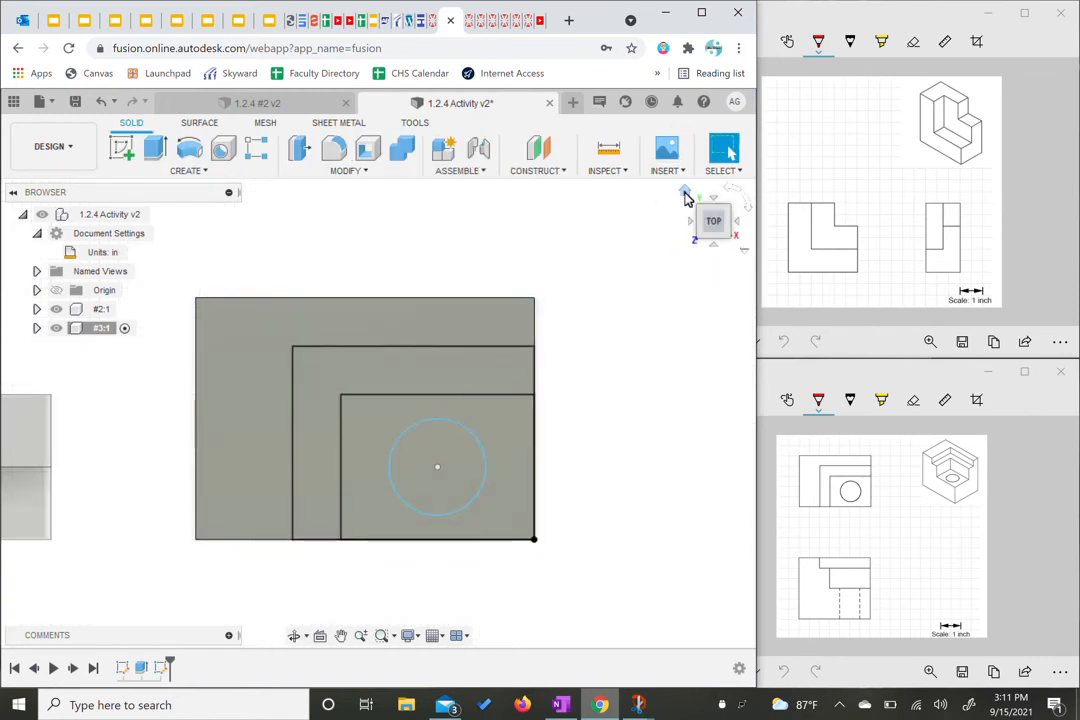
Cut the L-shaped profile between the two rectangles 0.5 in down into the block of component #3.
click(686, 196)
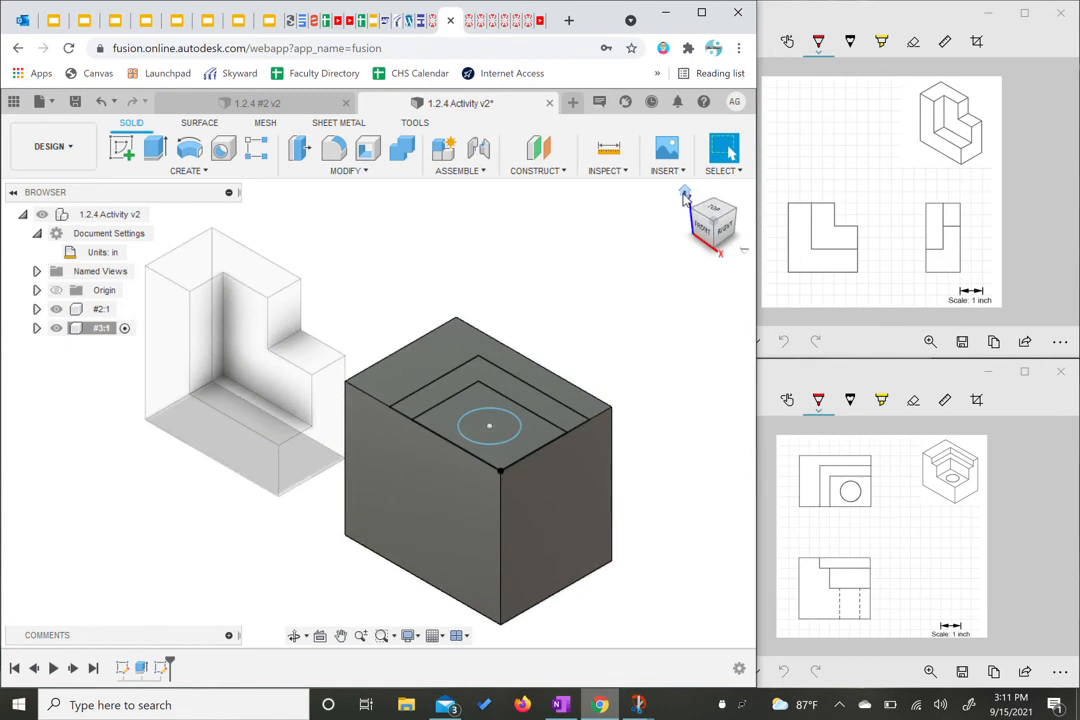
click(156, 149)
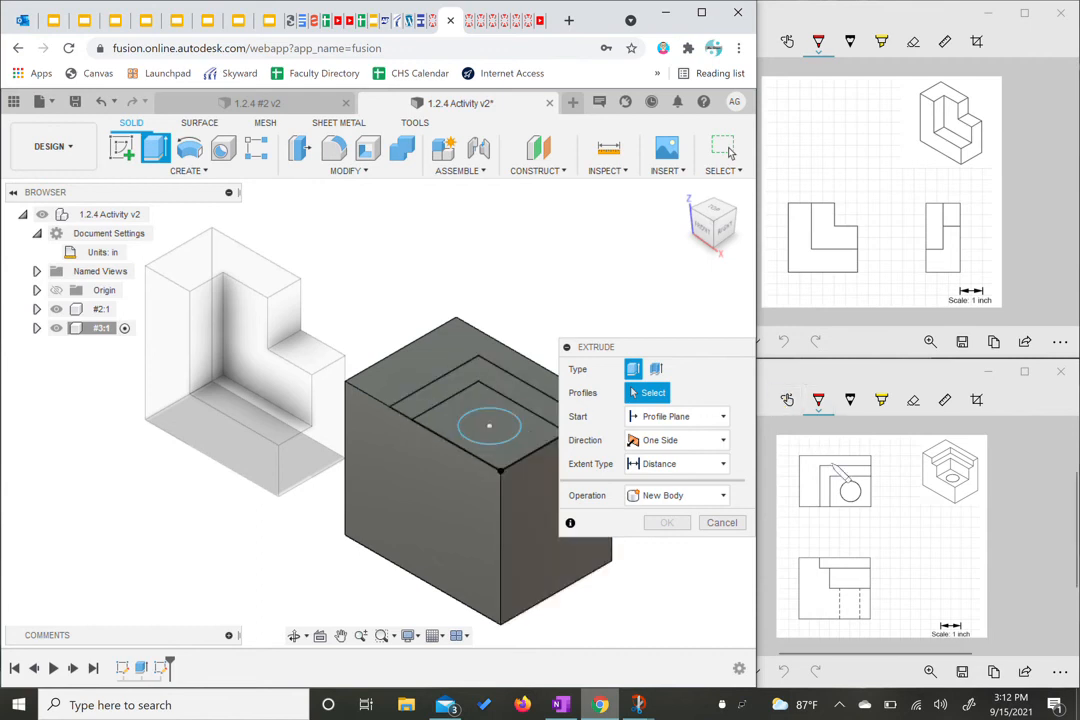
click(463, 390)
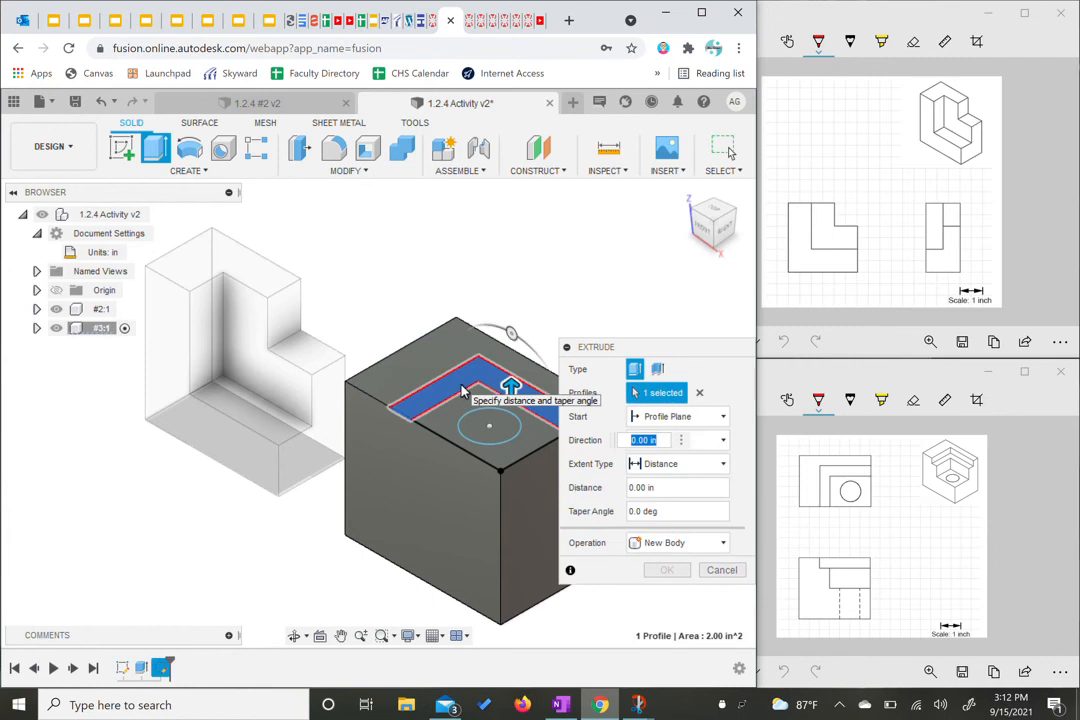
drag(510, 387, 512, 393)
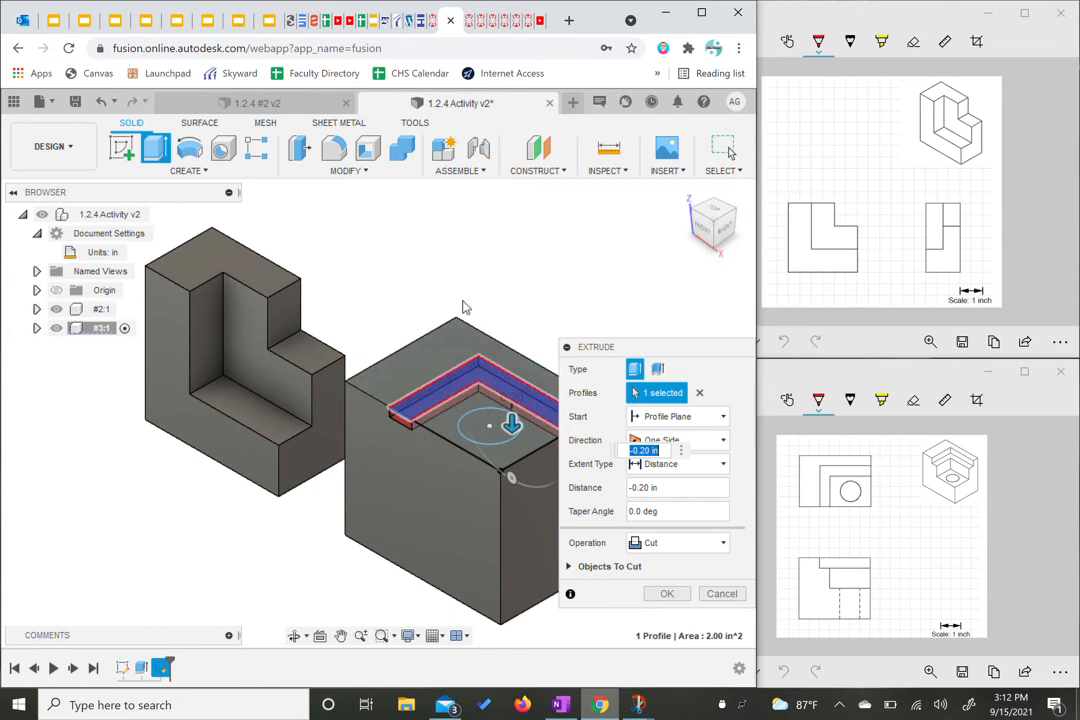
middle_drag(463, 307, 354, 258)
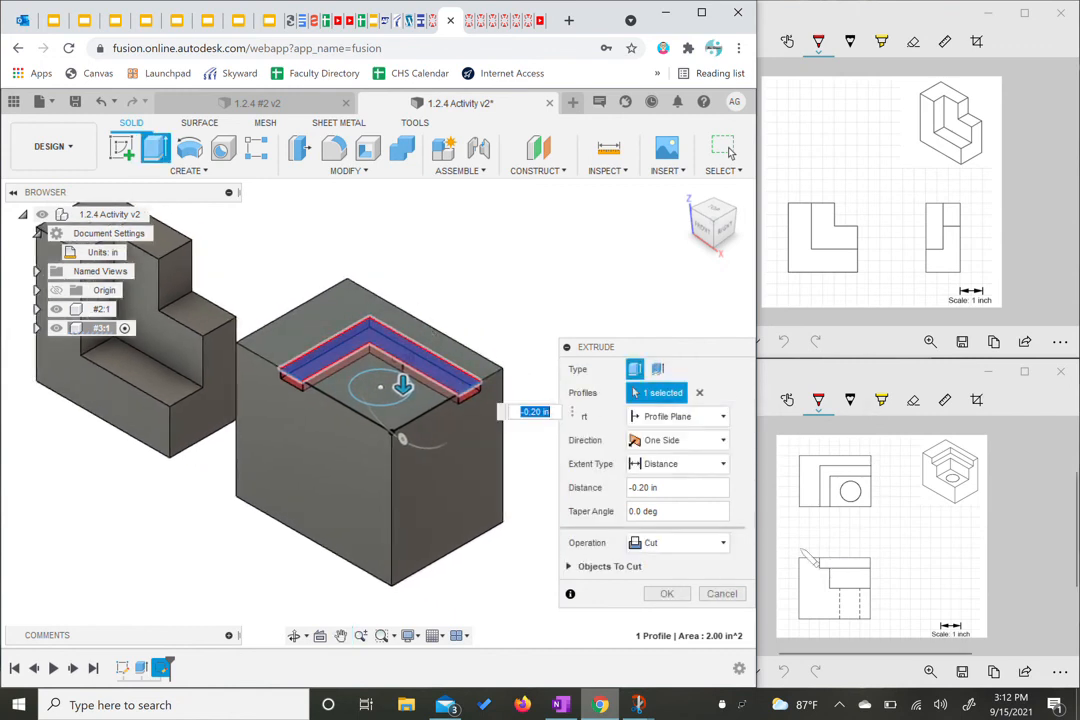
text(-0.5)
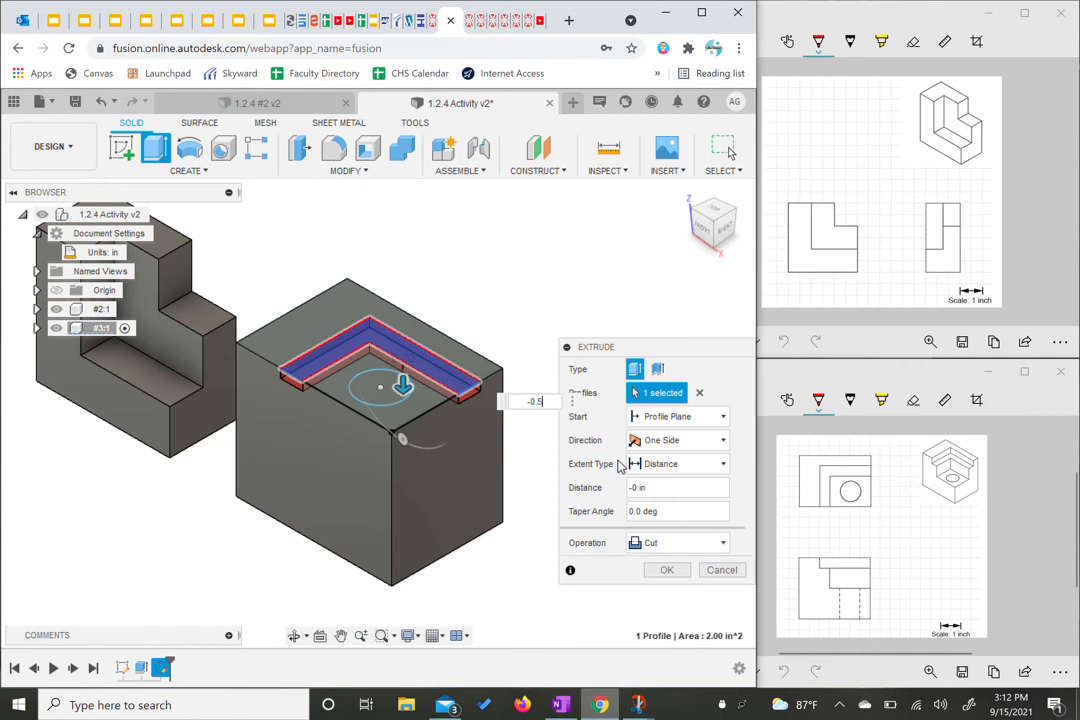
key(Return)
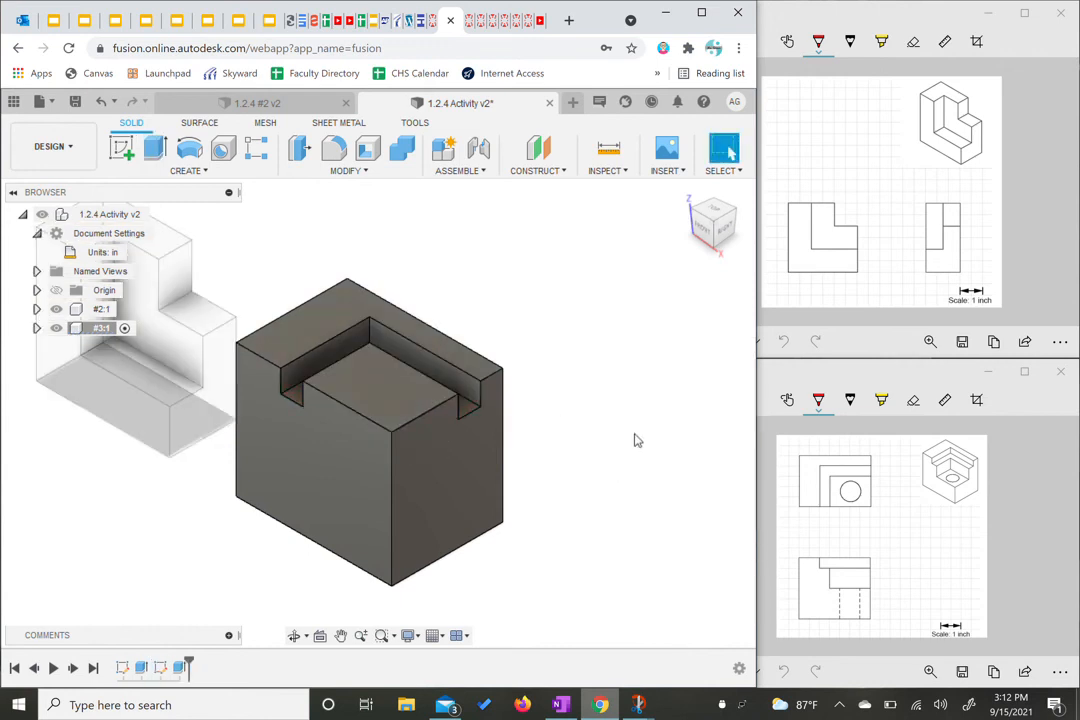
Make Sketch2 of component #3 visible again so its remaining profiles can be reused.
click(37, 328)
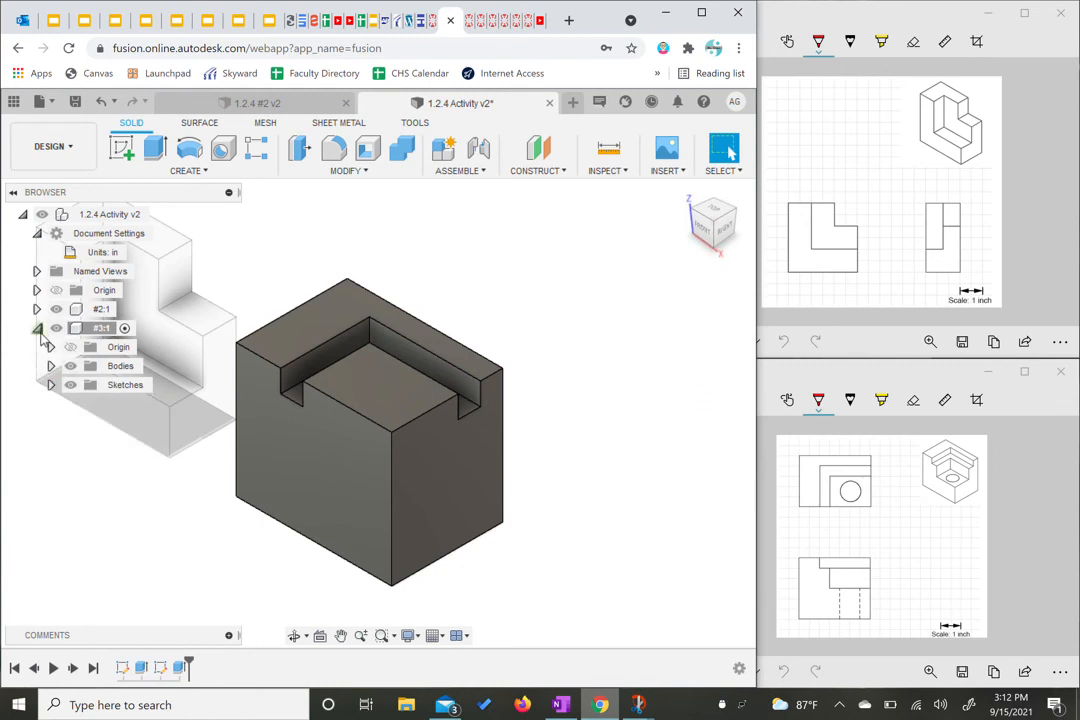
click(37, 328)
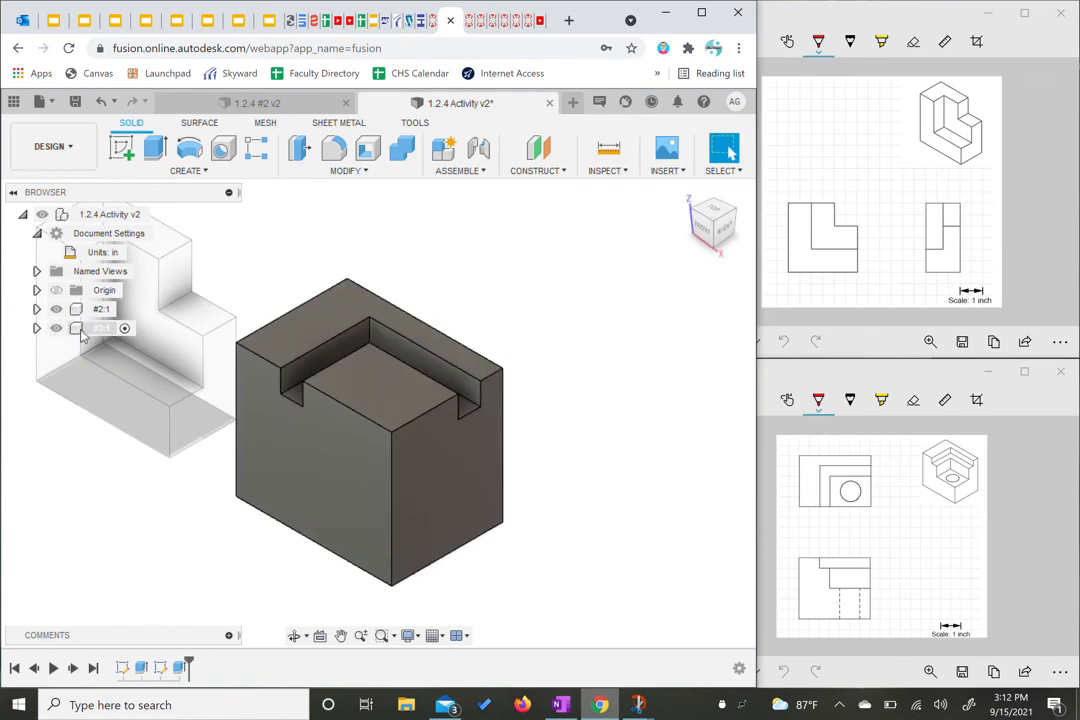
middle_drag(125, 429, 327, 427)
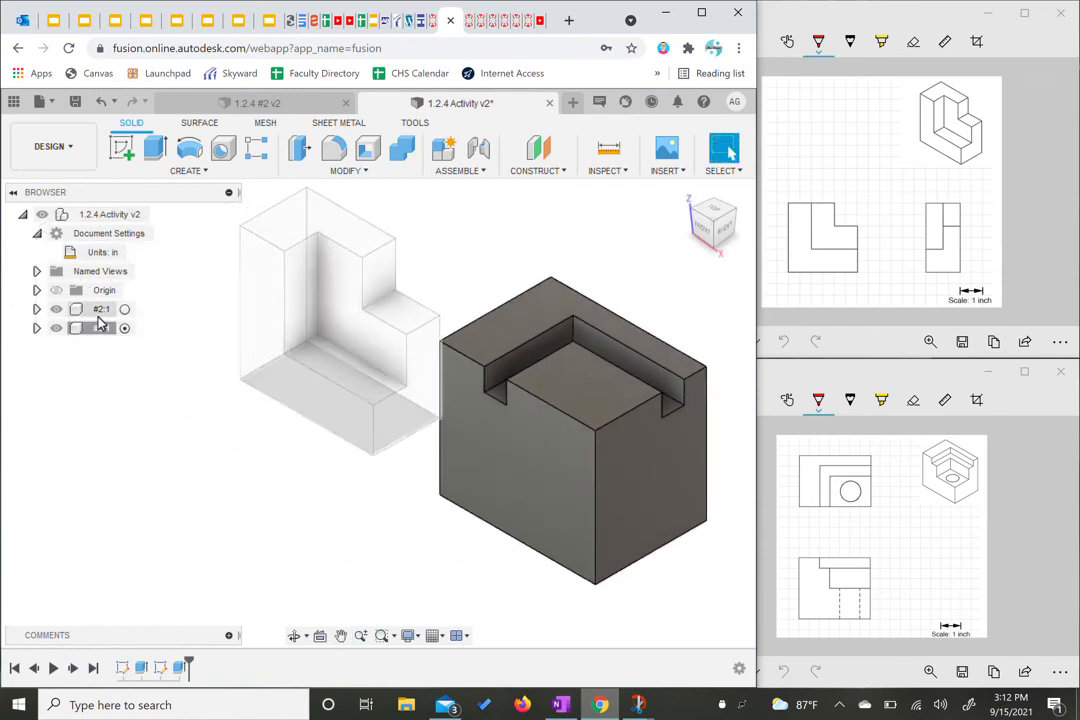
click(36, 328)
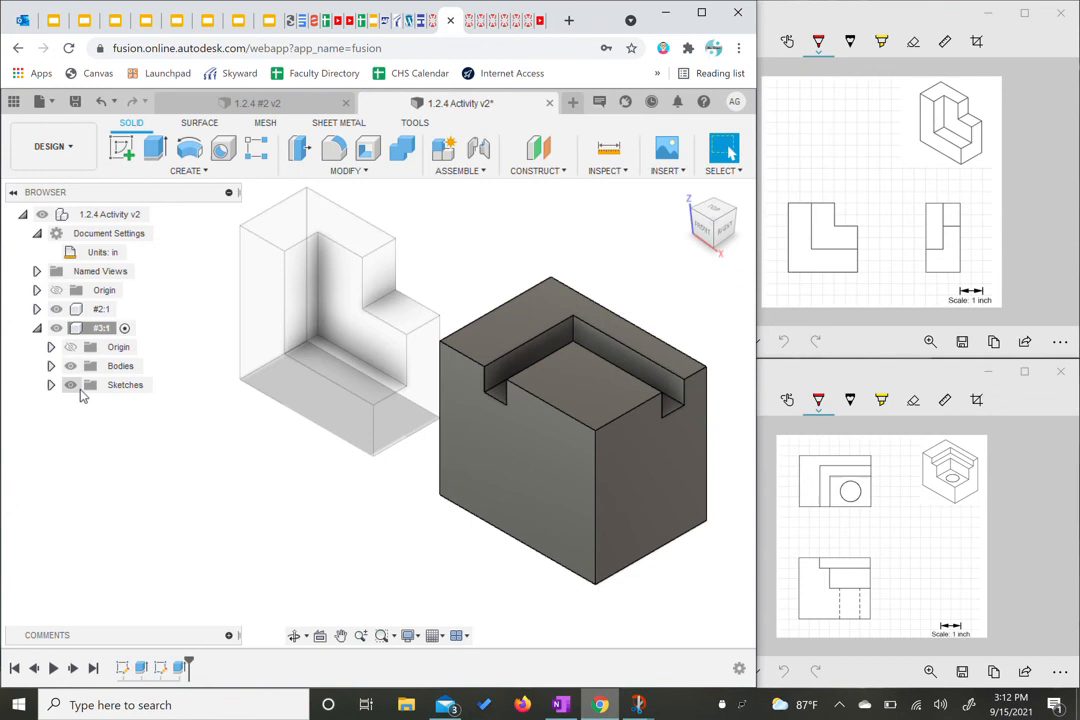
click(50, 385)
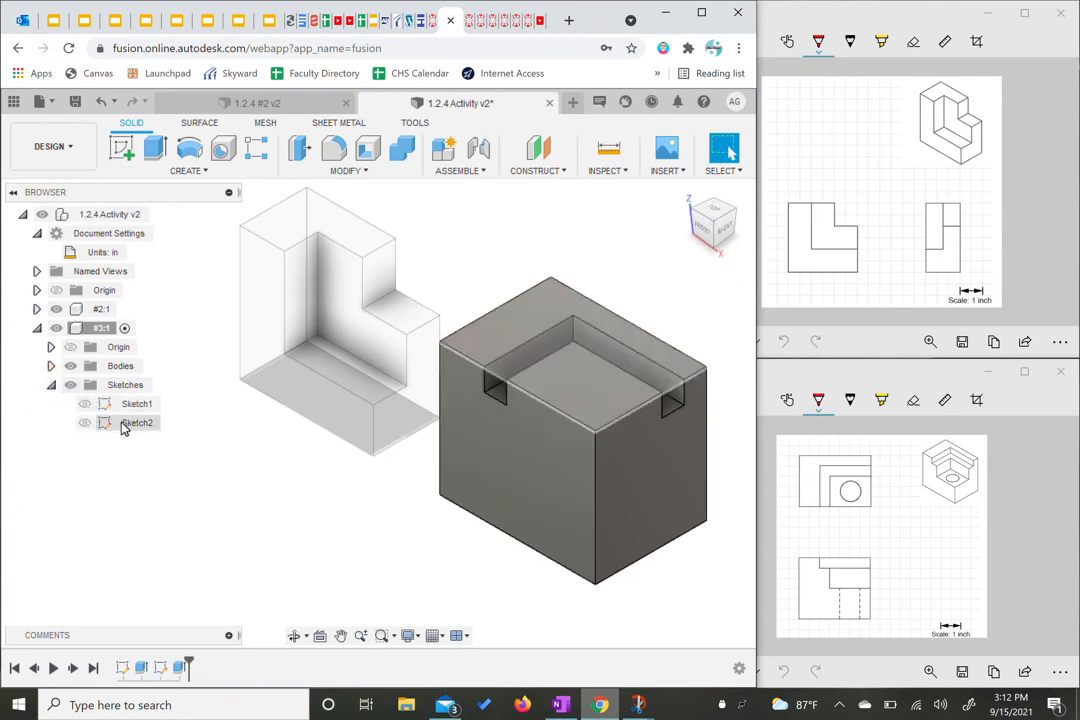
click(85, 423)
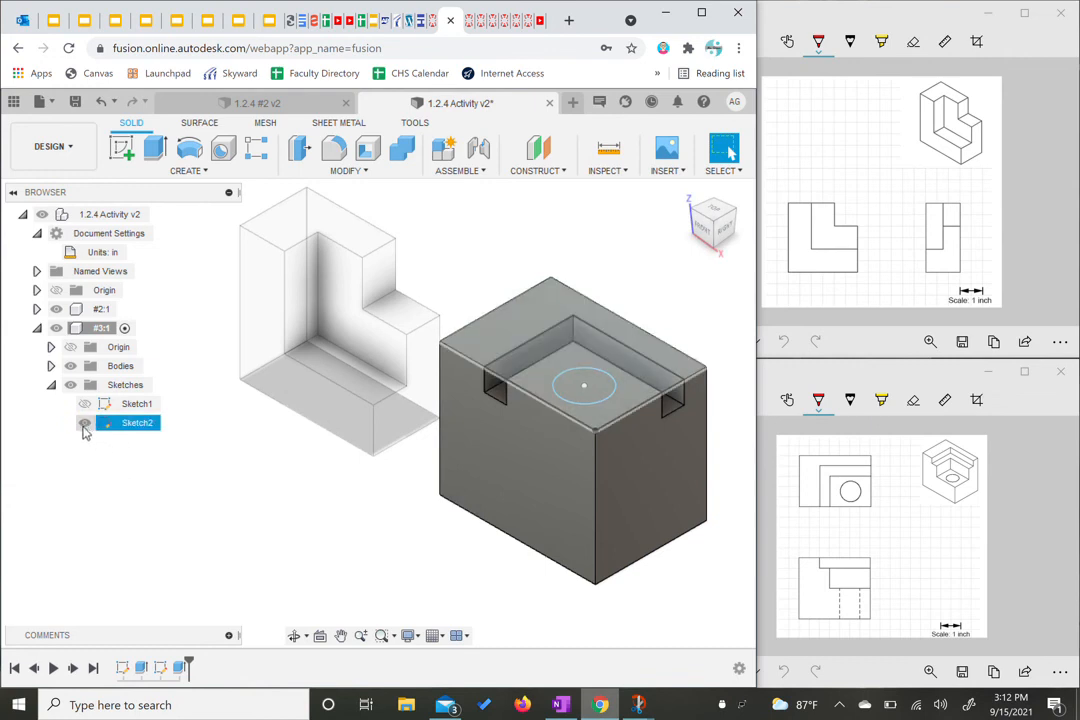
click(87, 425)
click(87, 425)
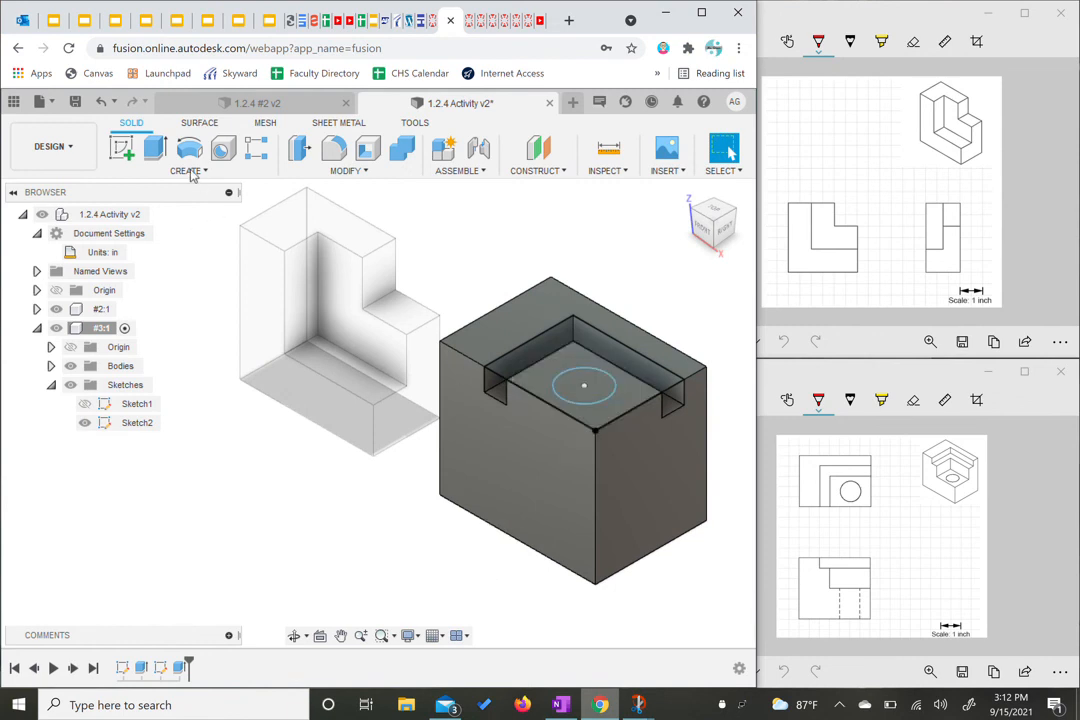
Cut the smaller rectangle's profile around the circle 1.5 in down into the block.
click(152, 148)
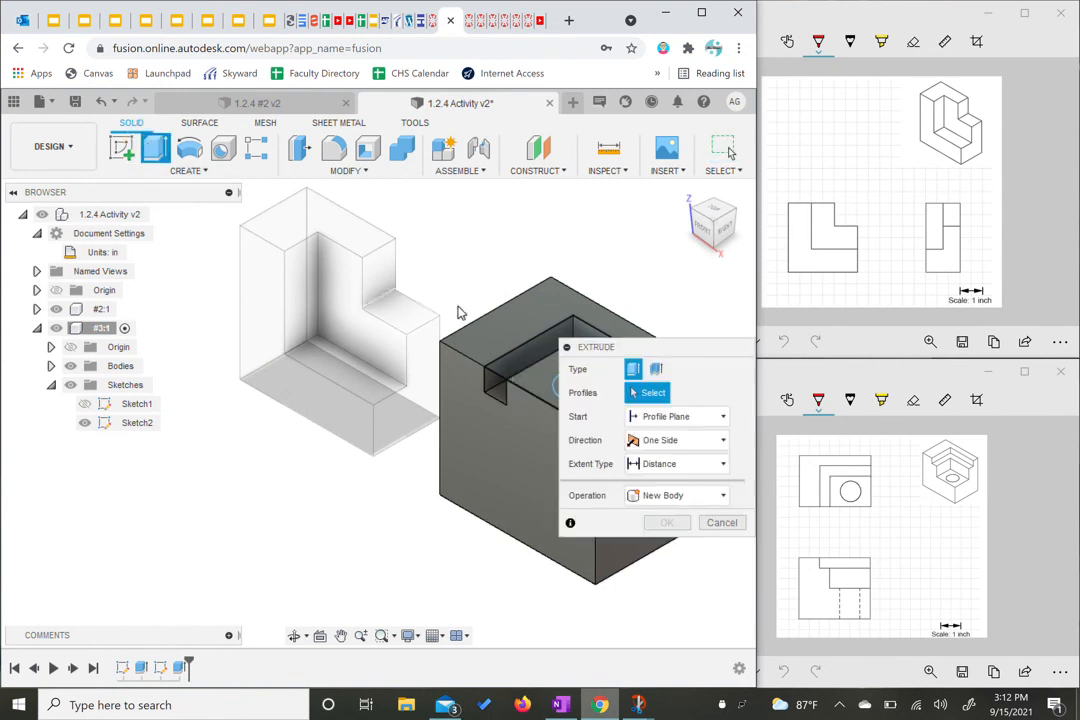
middle_drag(537, 390, 405, 393)
click(405, 390)
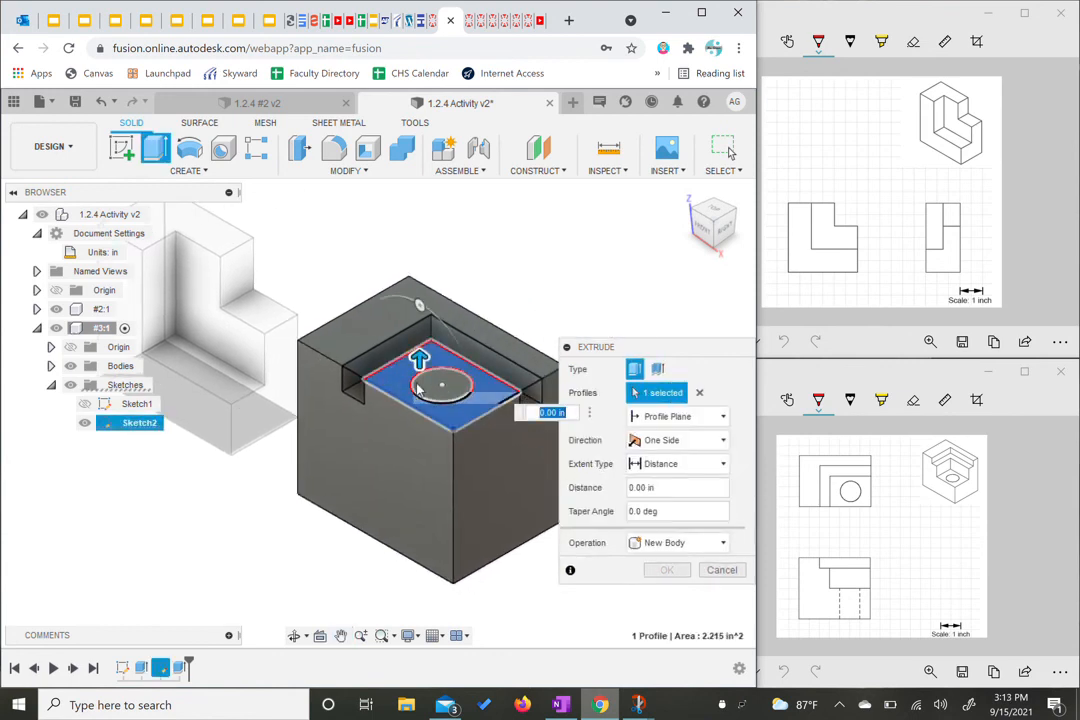
drag(419, 355, 453, 437)
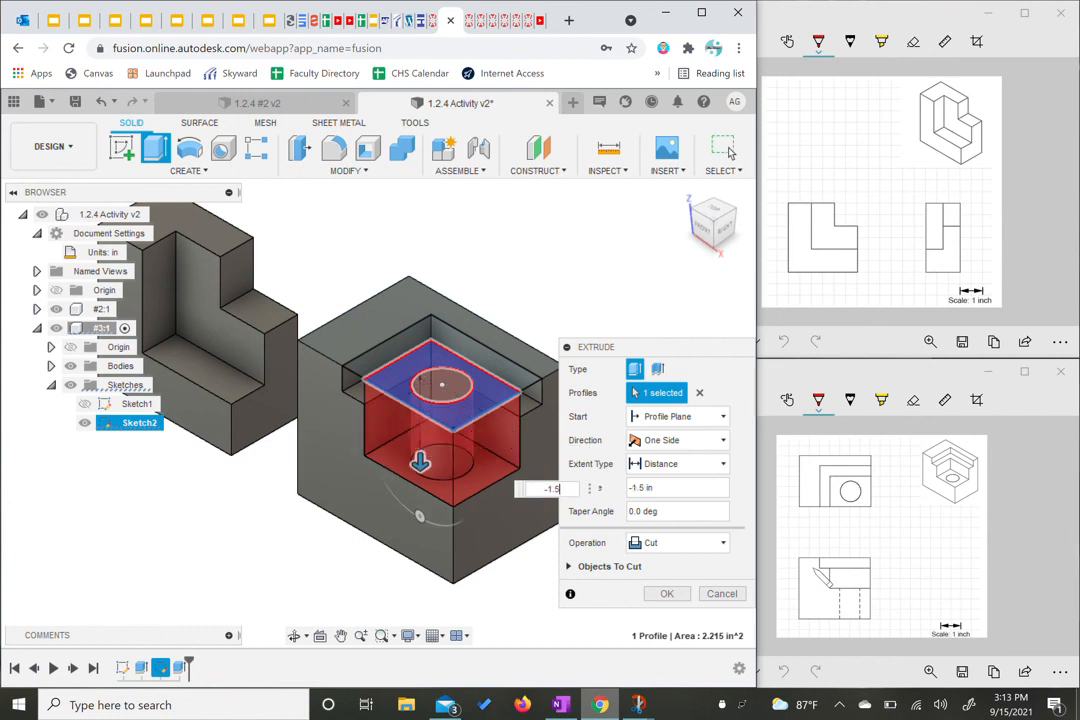
click(728, 149)
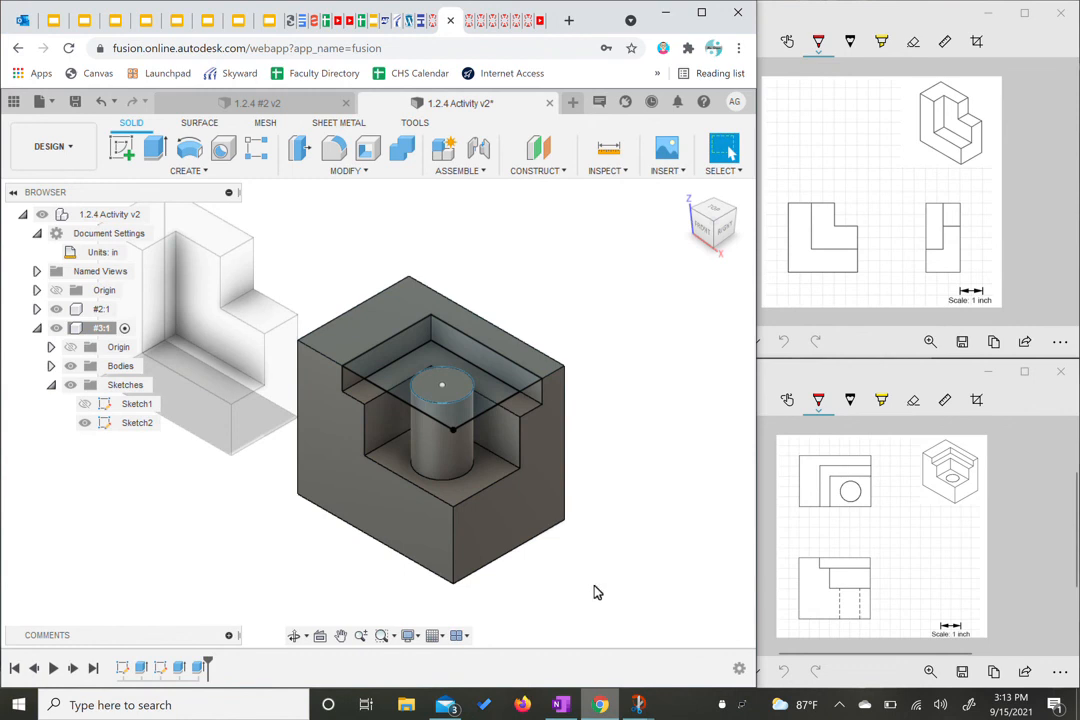
Cut the circle profile downward through the whole block with the extent type All.
middle_drag(594, 592, 624, 550)
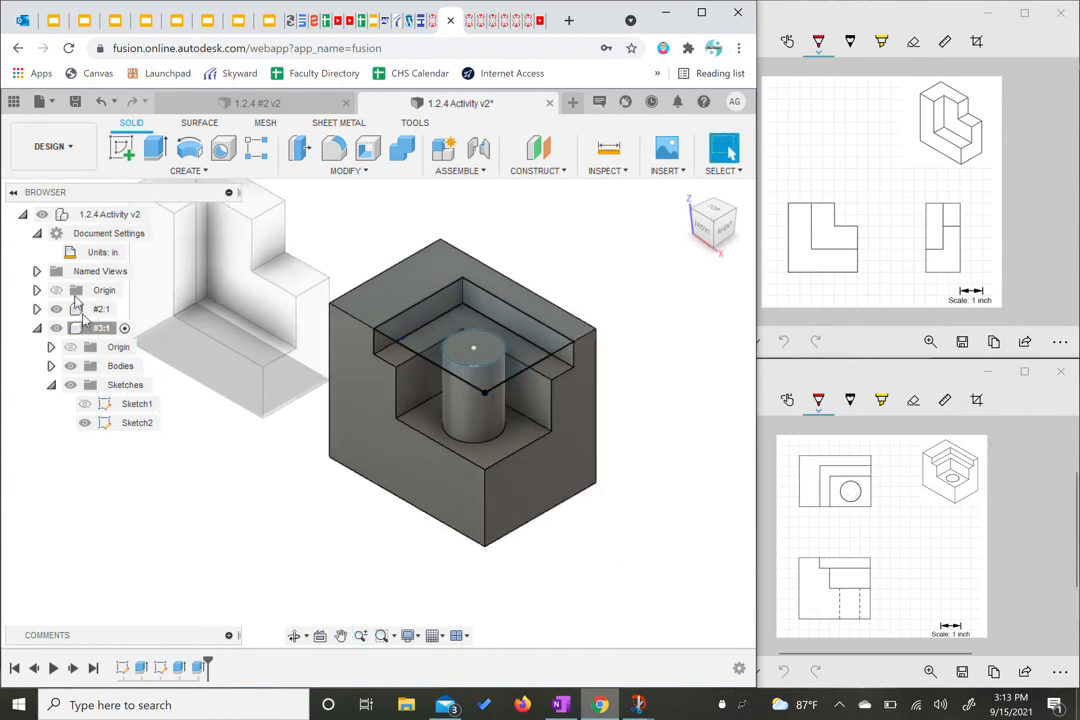
click(155, 148)
click(472, 352)
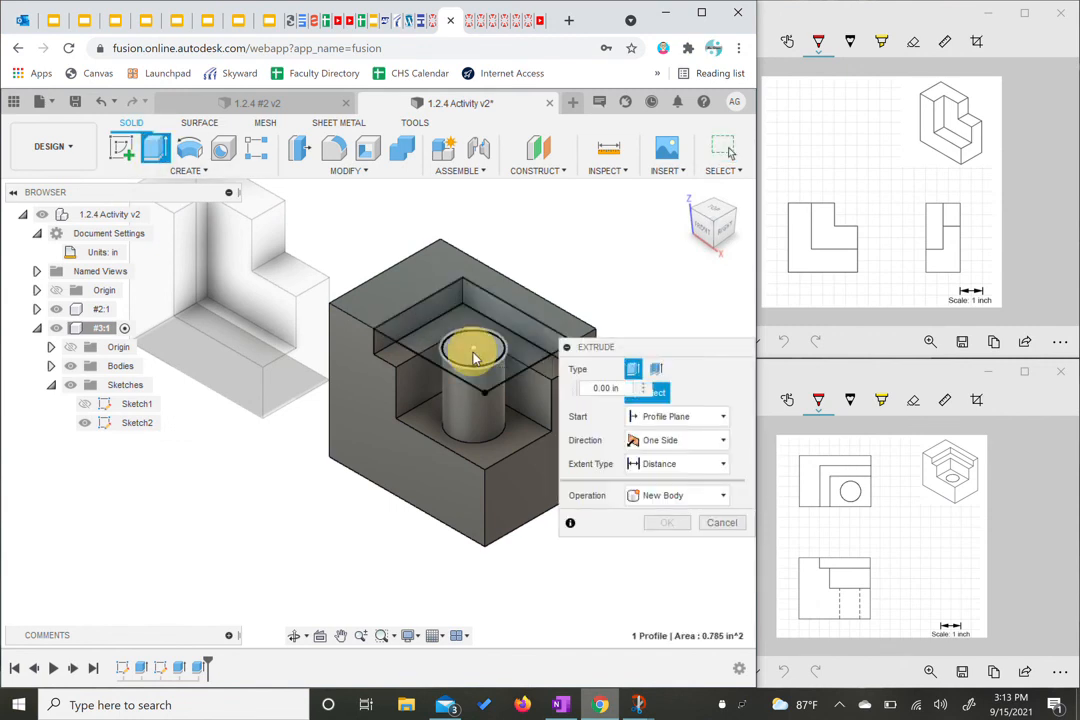
drag(473, 336, 474, 578)
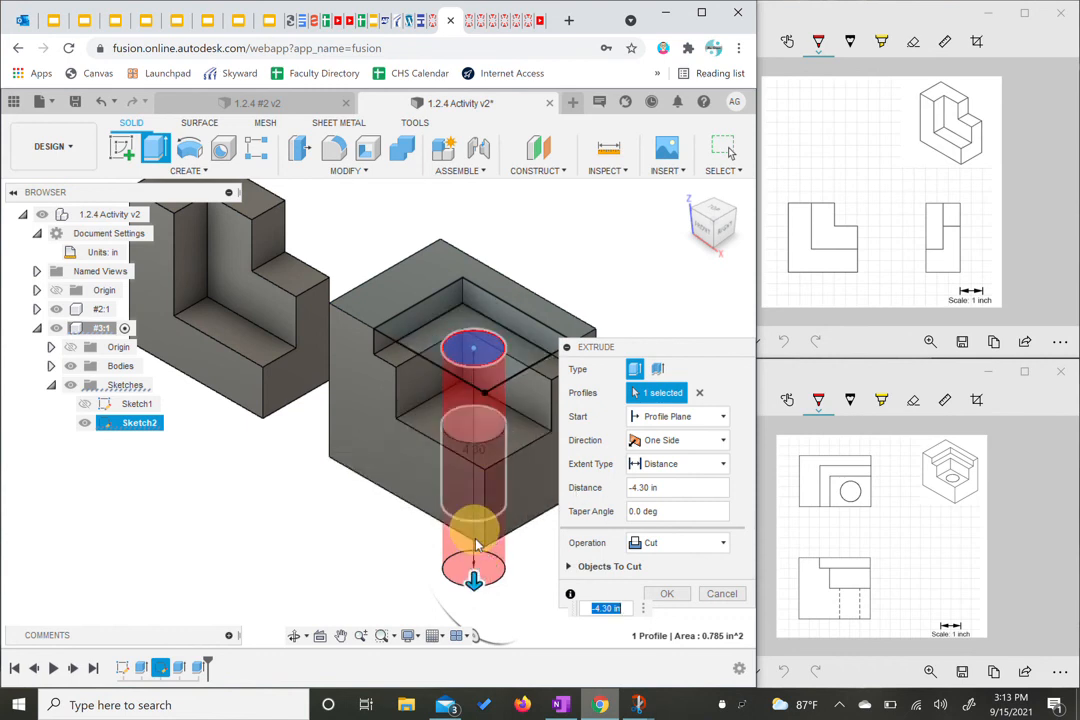
click(684, 465)
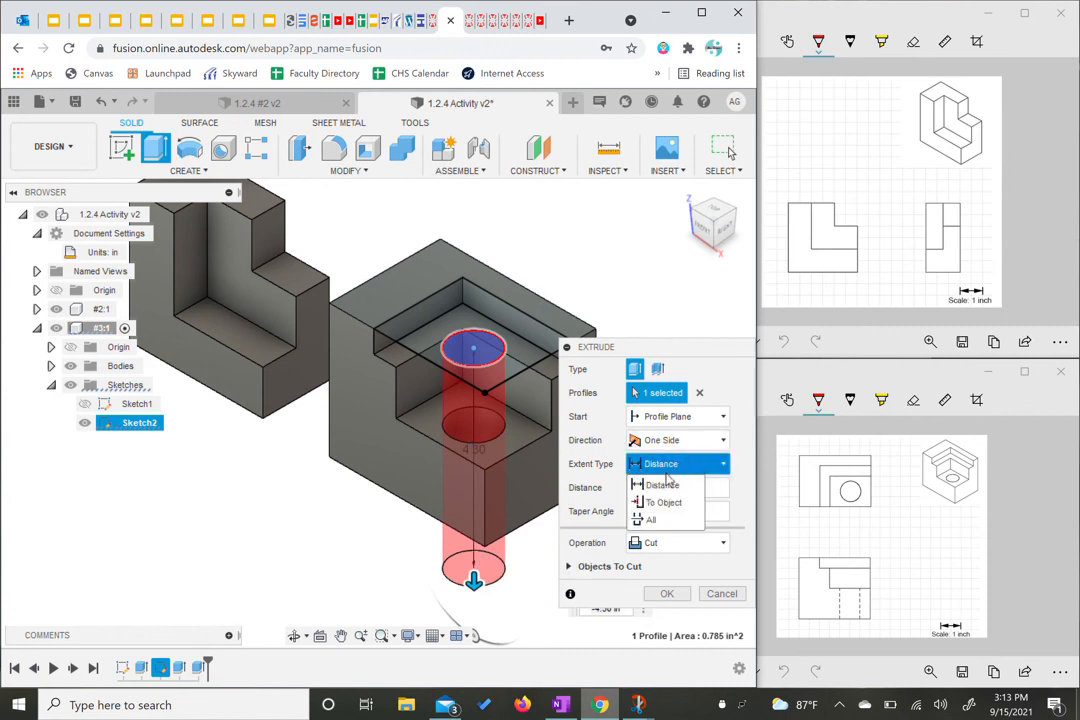
click(655, 520)
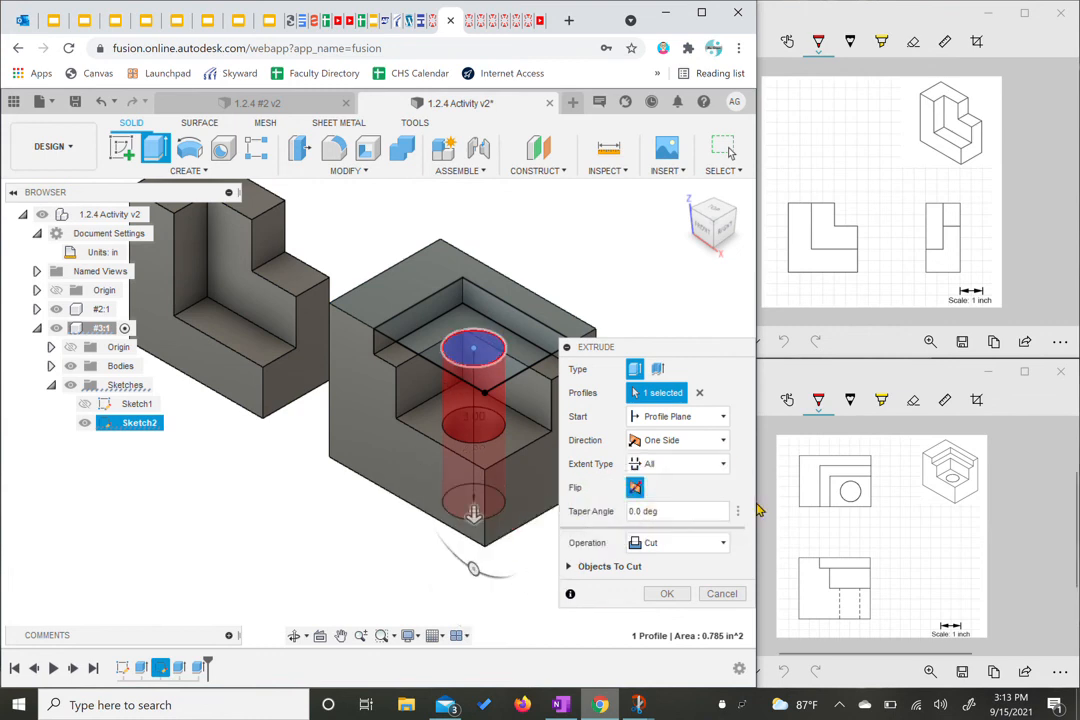
click(668, 594)
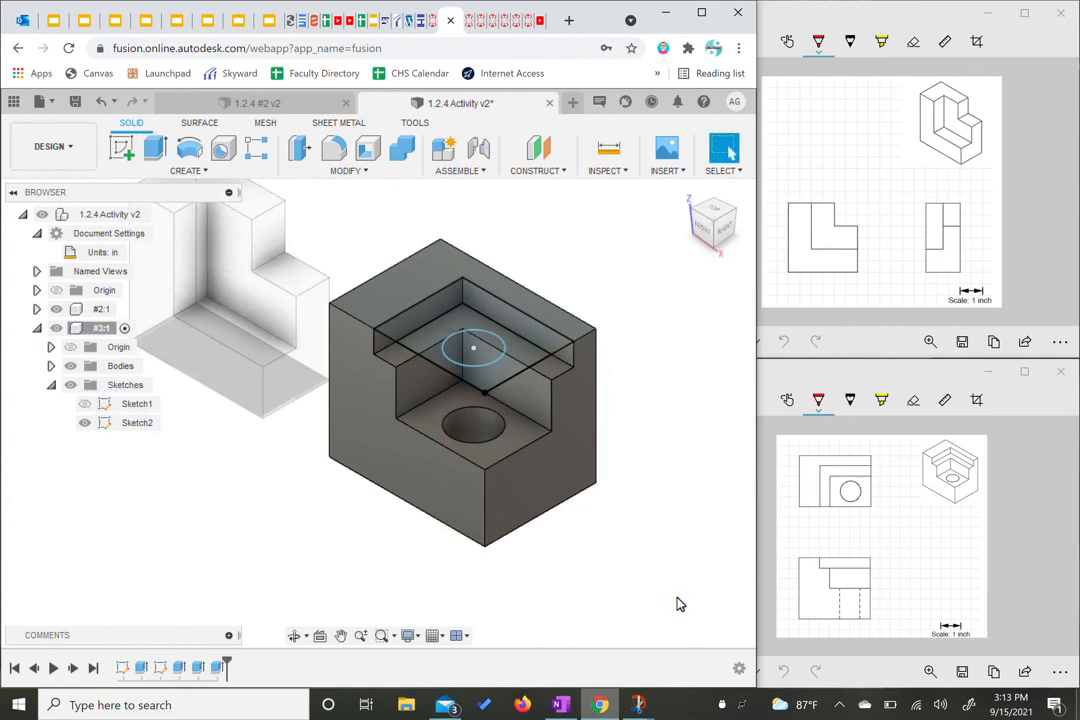
Hide Sketch2 of component #3.
middle_drag(385, 543, 477, 536)
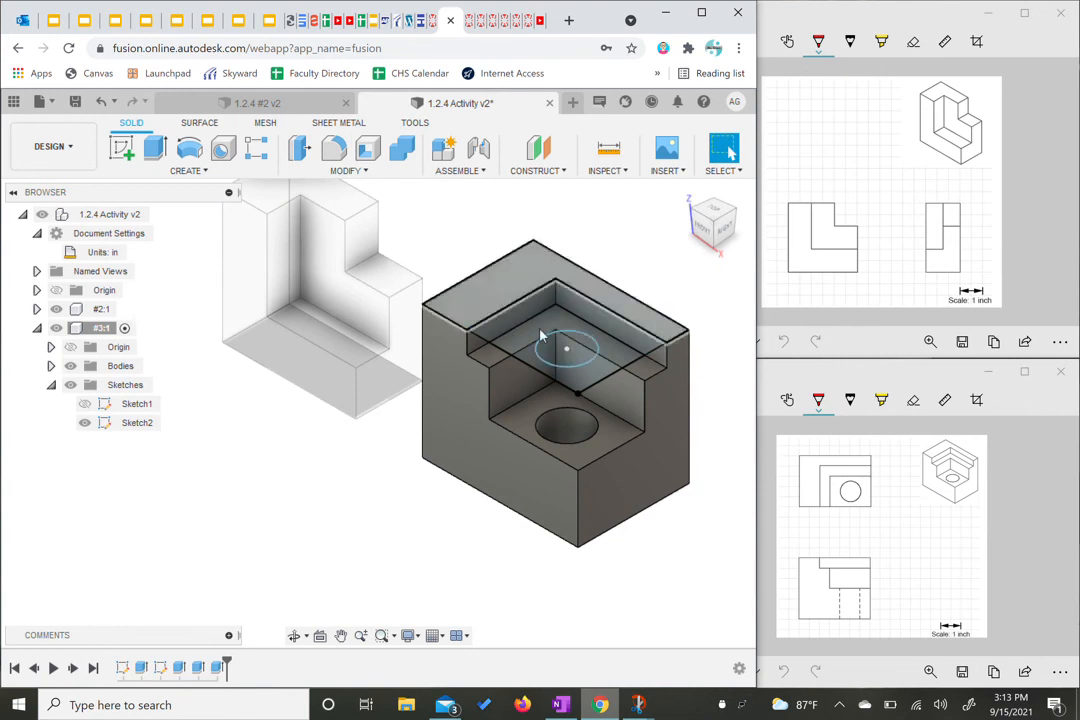
click(85, 423)
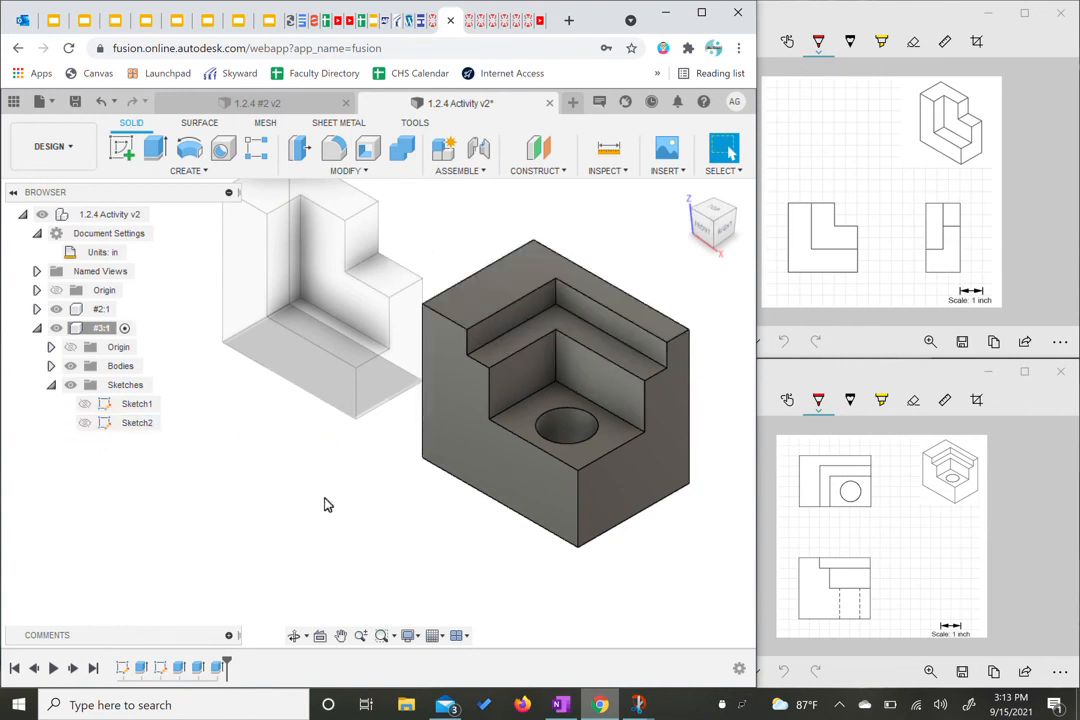
middle_drag(362, 493, 366, 510)
scroll(366, 510, down, 1)
scroll(366, 510, up, 1)
scroll(366, 510, down, 2)
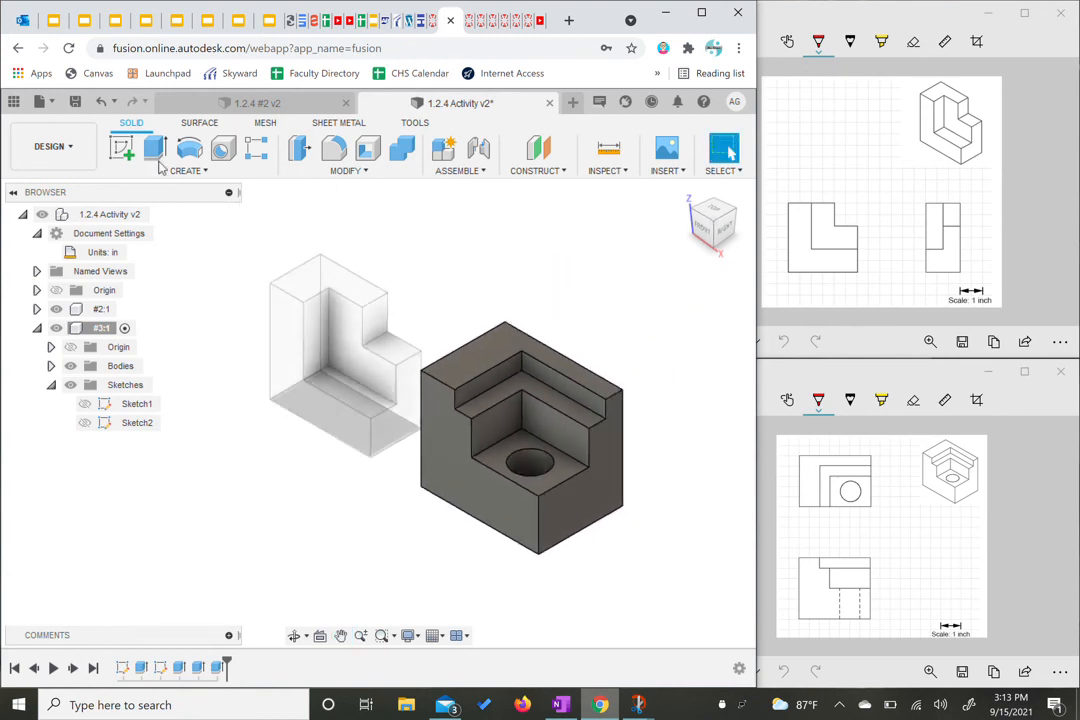
Save the design as a new version described as User Saved, and collapse component #3 in the browser.
click(75, 102)
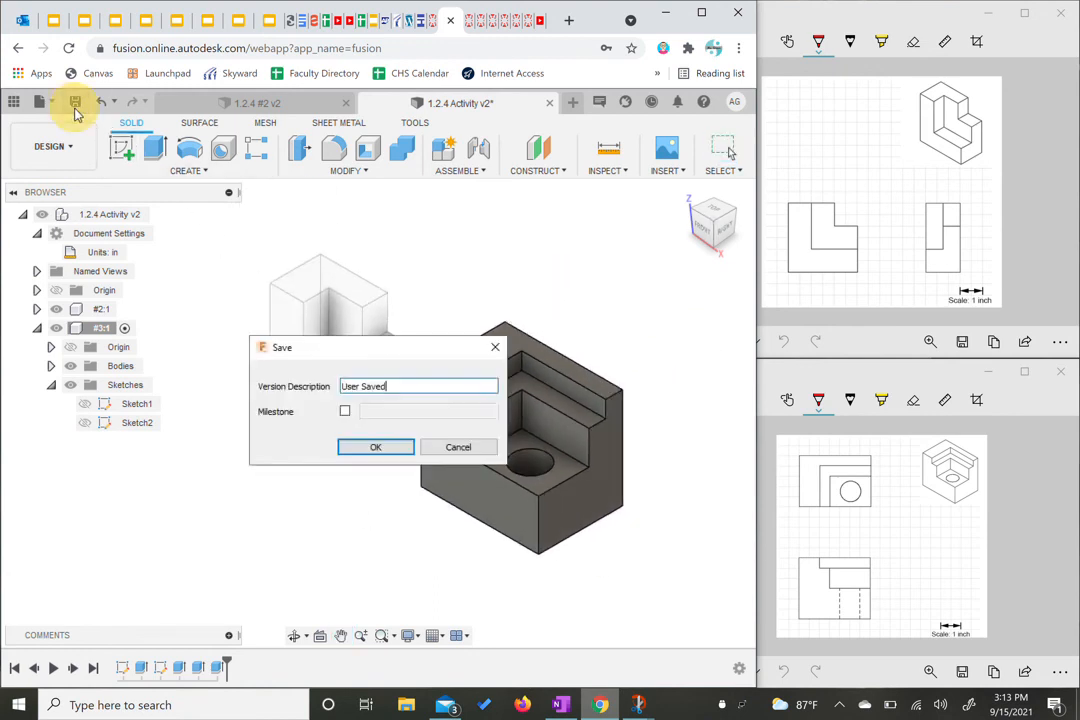
click(365, 449)
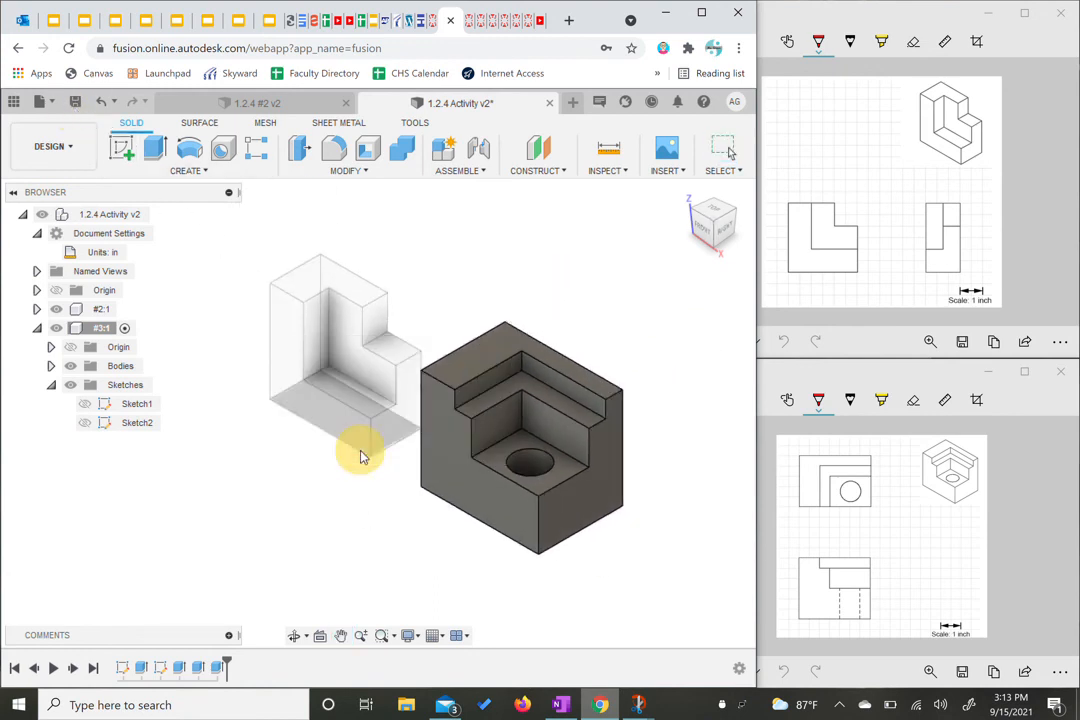
click(51, 385)
click(38, 329)
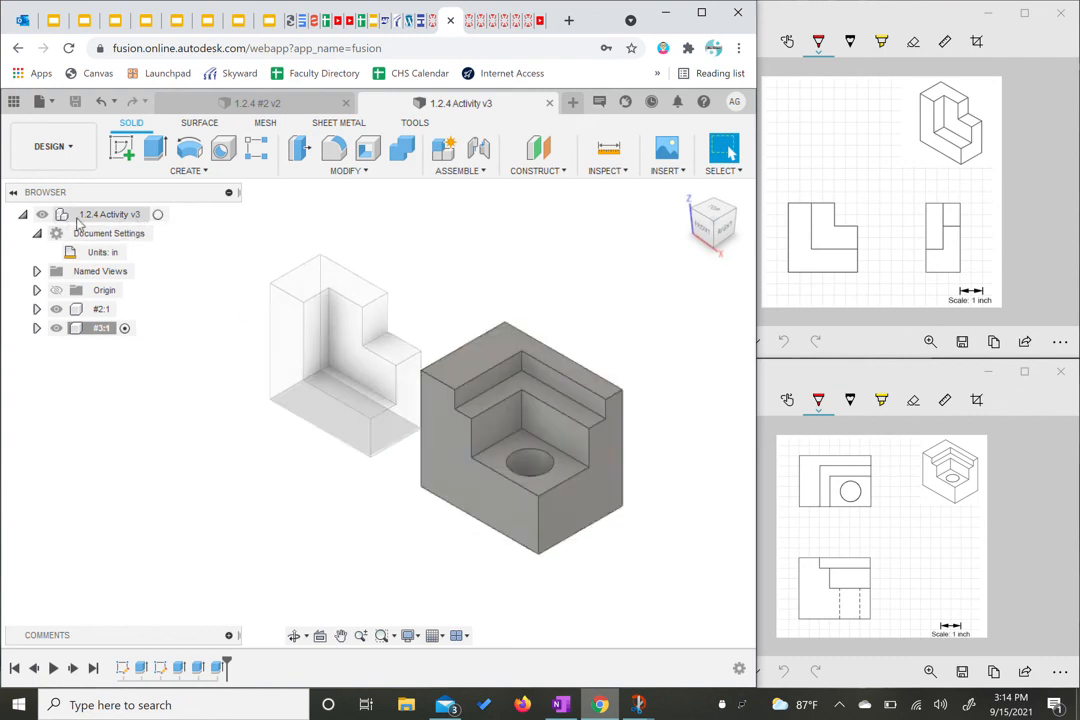
Activate the top-level 1.2.4 Activity component and clear the selection.
click(159, 214)
click(246, 510)
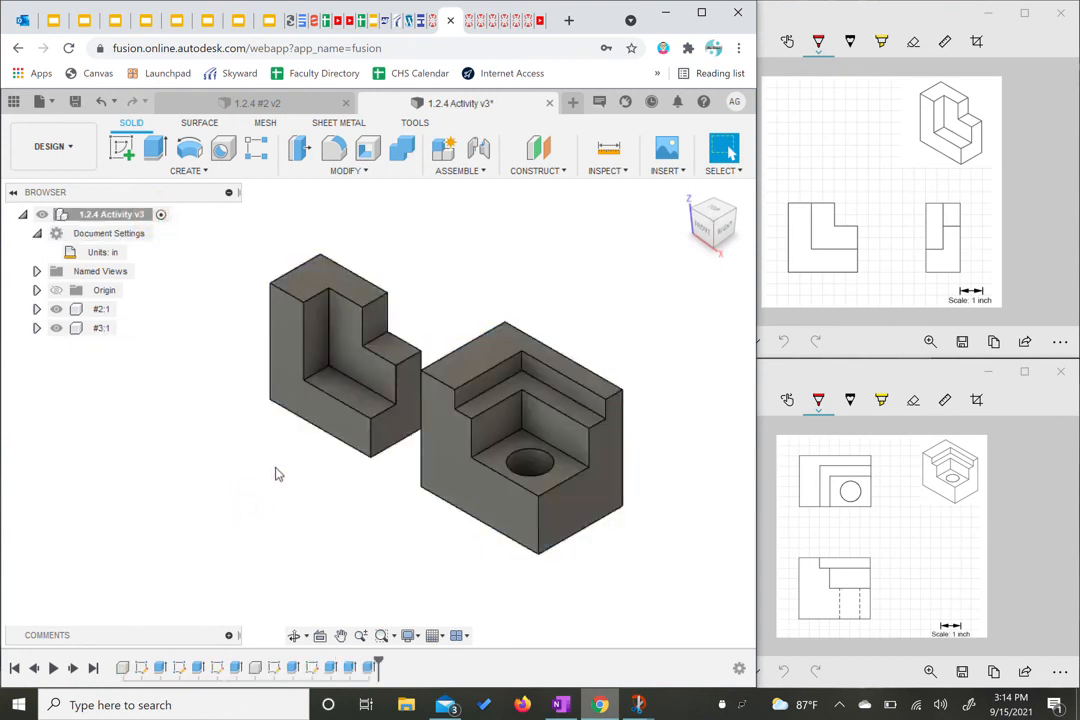
middle_drag(417, 554, 417, 513)
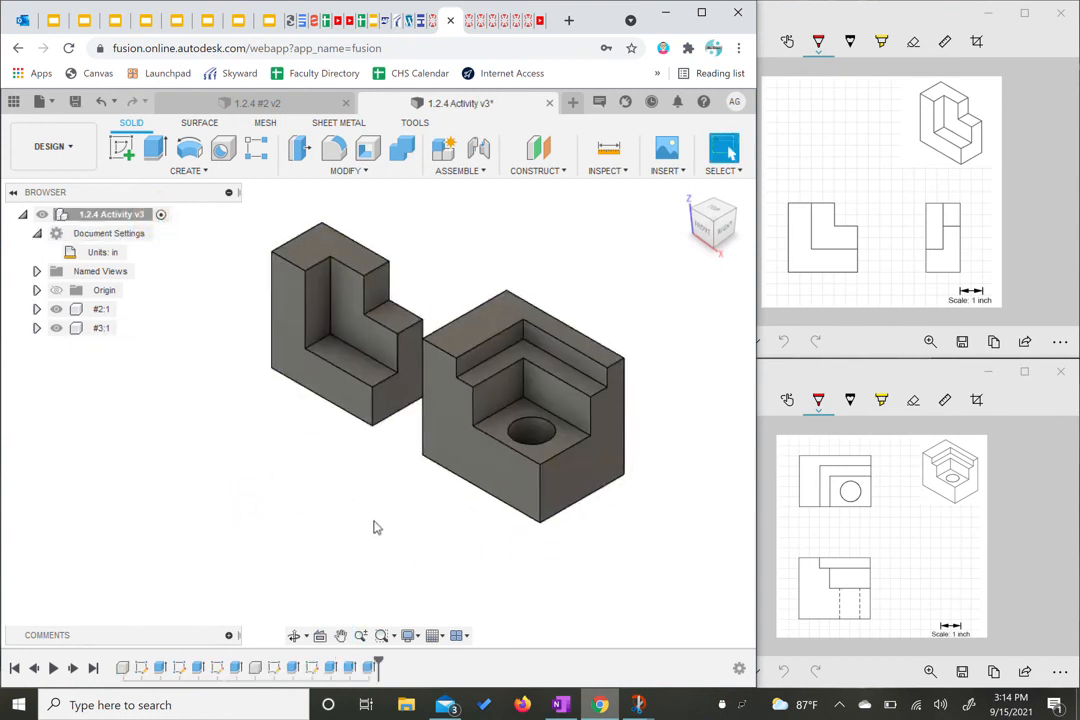